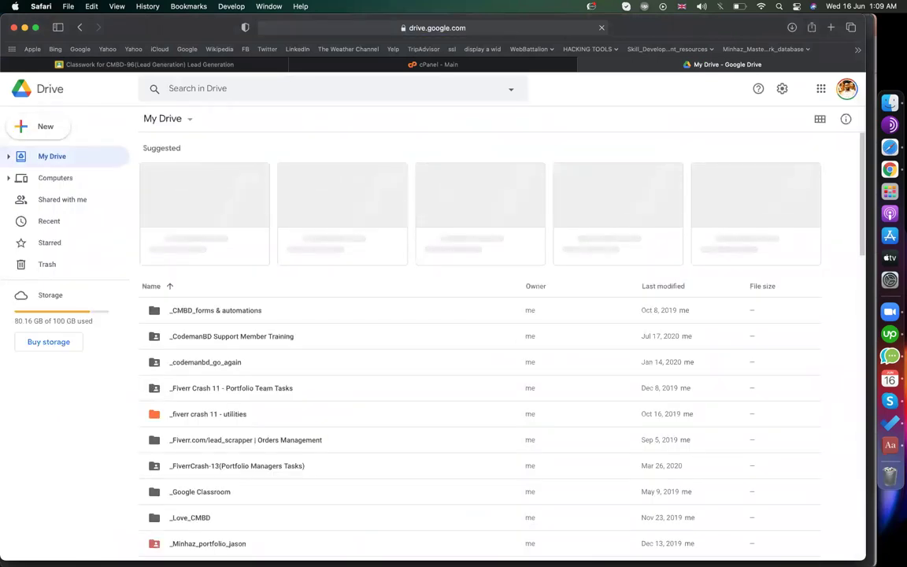
# - Search Drive for "woocommerce" and open the WooCommerce_ALL spreadsheet
pyautogui.write('woo')
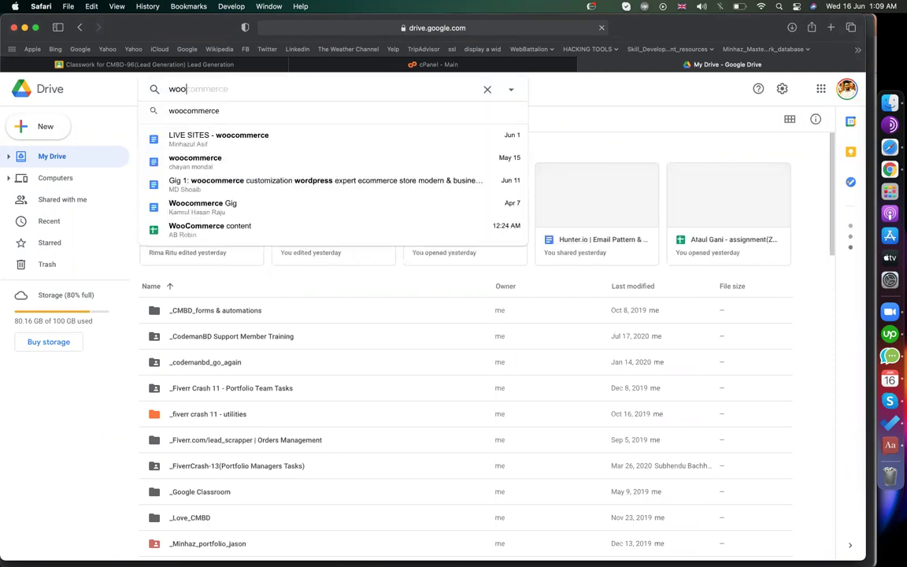
pyautogui.write('commerce')
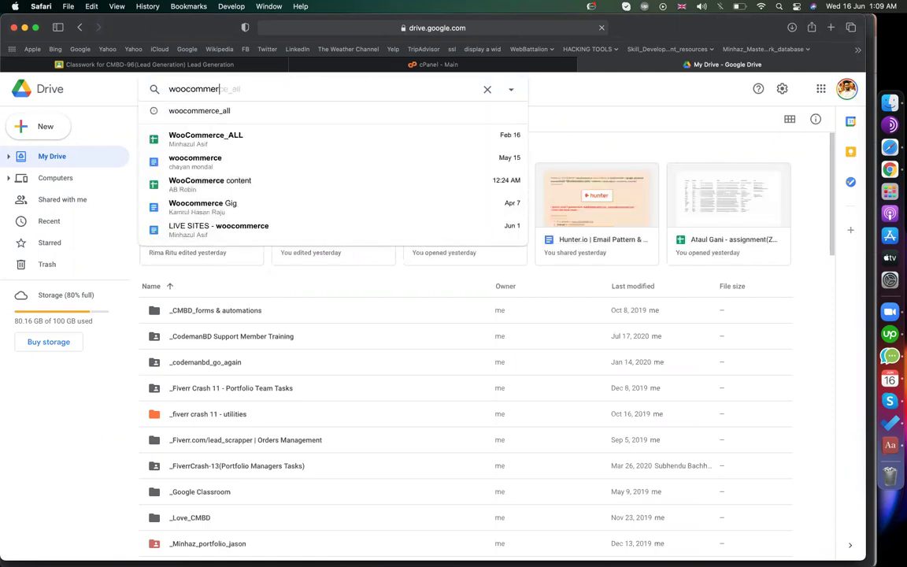
pyautogui.click(262, 133)
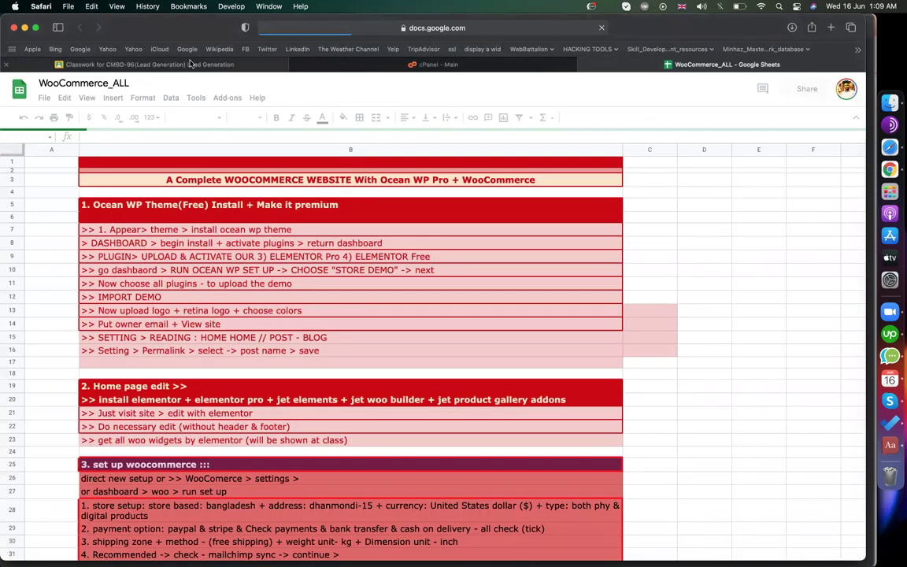
# - Switch to Google Classroom and open the classwork of the CMBD-91(Combo eCommerce) class
pyautogui.click(189, 64)
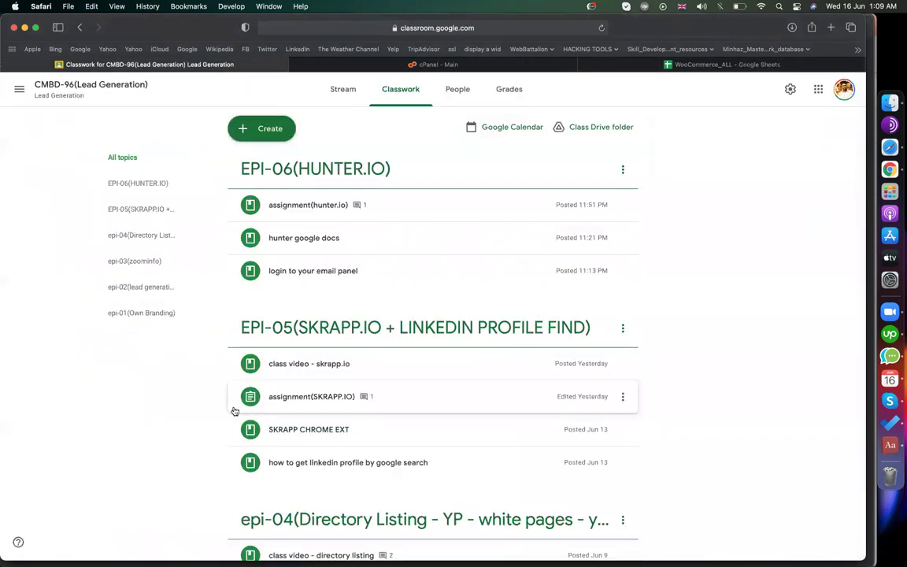
pyautogui.scroll(-10, 233, 410)
pyautogui.scroll(10, 202, 354)
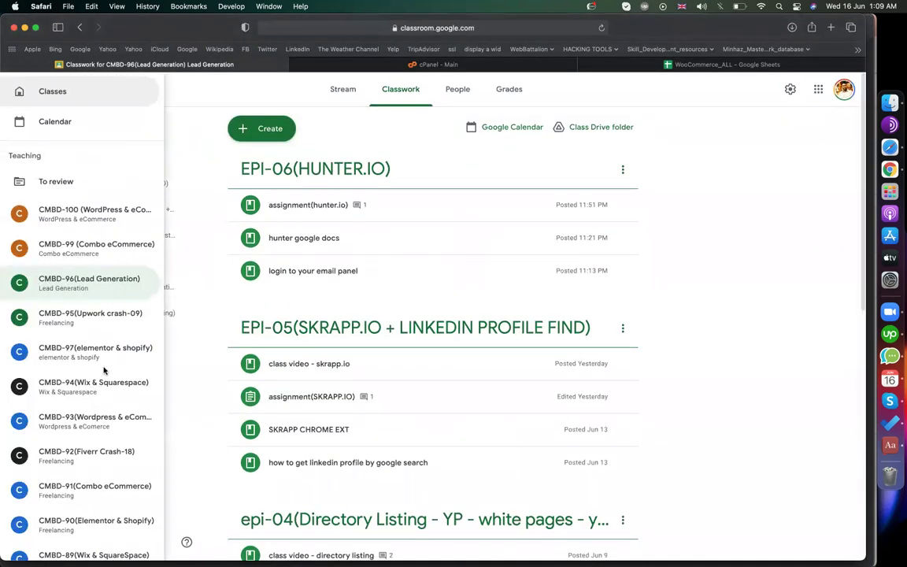
pyautogui.scroll(-3, 92, 303)
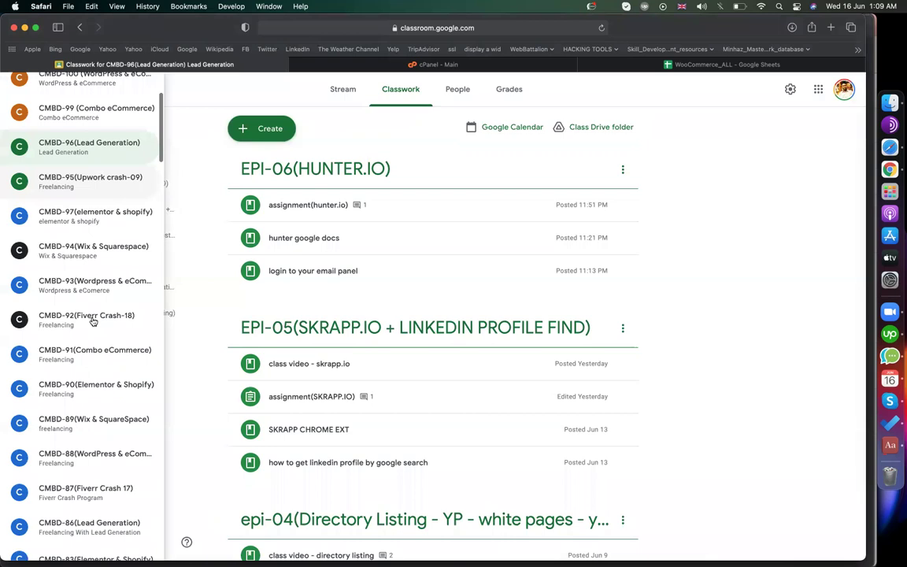
pyautogui.click(94, 350)
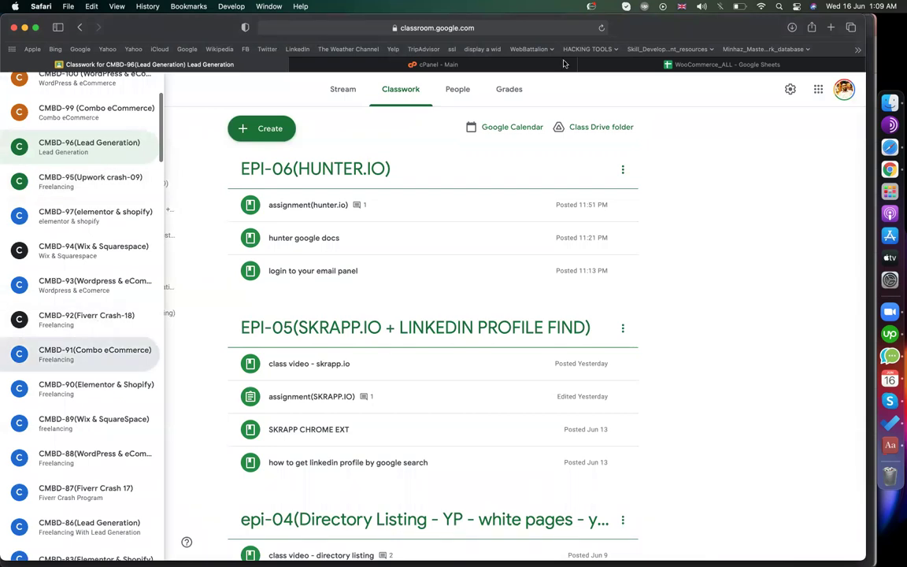
pyautogui.click(392, 92)
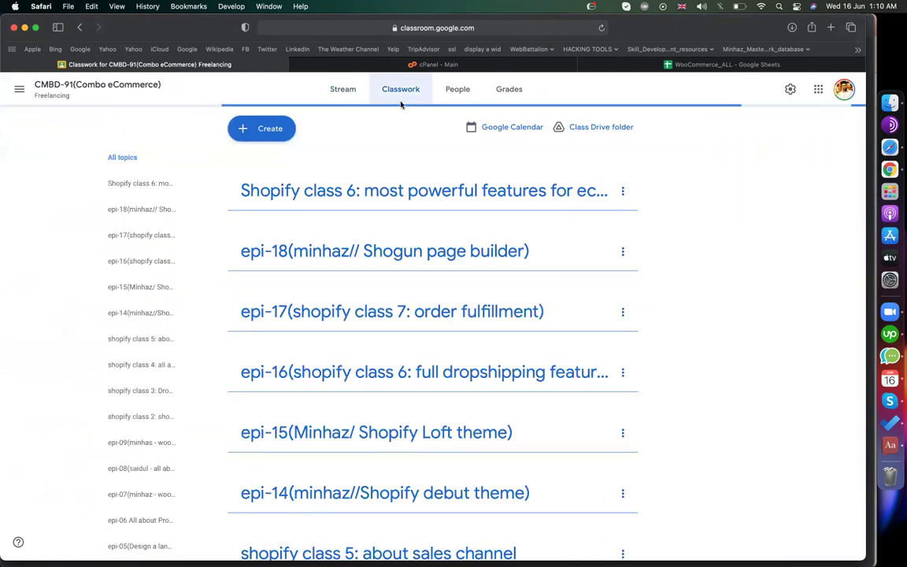
# - Rename the "Shopify class 6: most powerful features" topic so that its title starts with "epi-19("
pyautogui.scroll(-20, 714, 262)
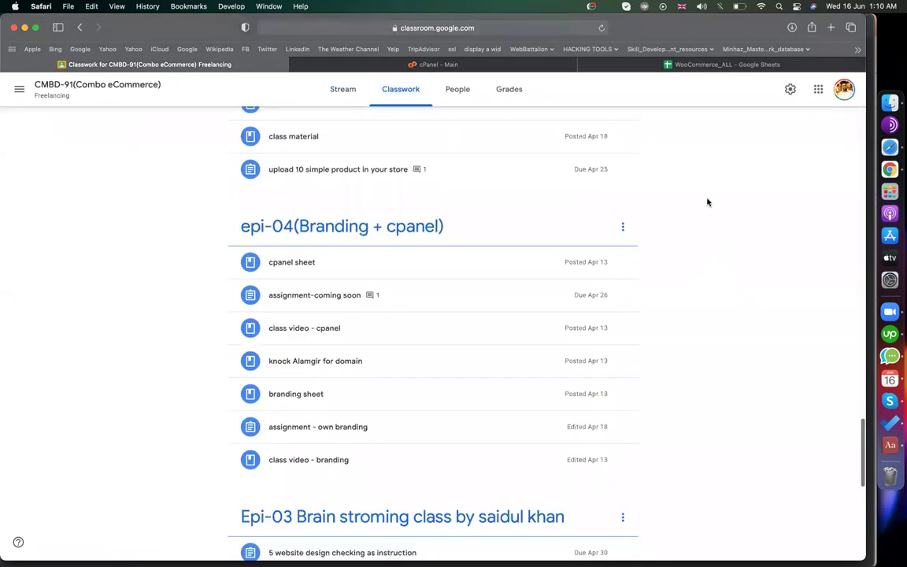
pyautogui.scroll(-5, 706, 203)
pyautogui.scroll(20, 706, 200)
pyautogui.scroll(-2, 700, 324)
pyautogui.scroll(-3, 700, 324)
pyautogui.scroll(4, 701, 322)
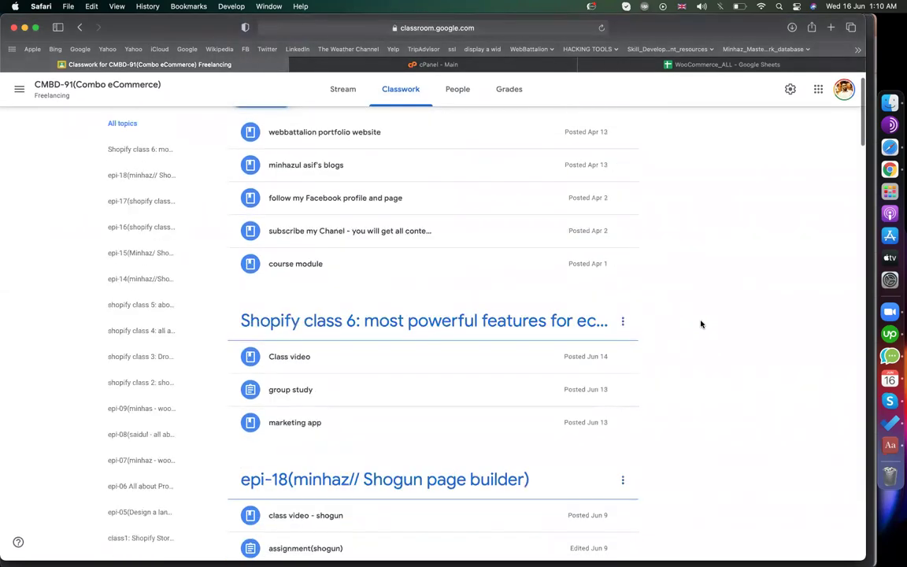
pyautogui.click(624, 322)
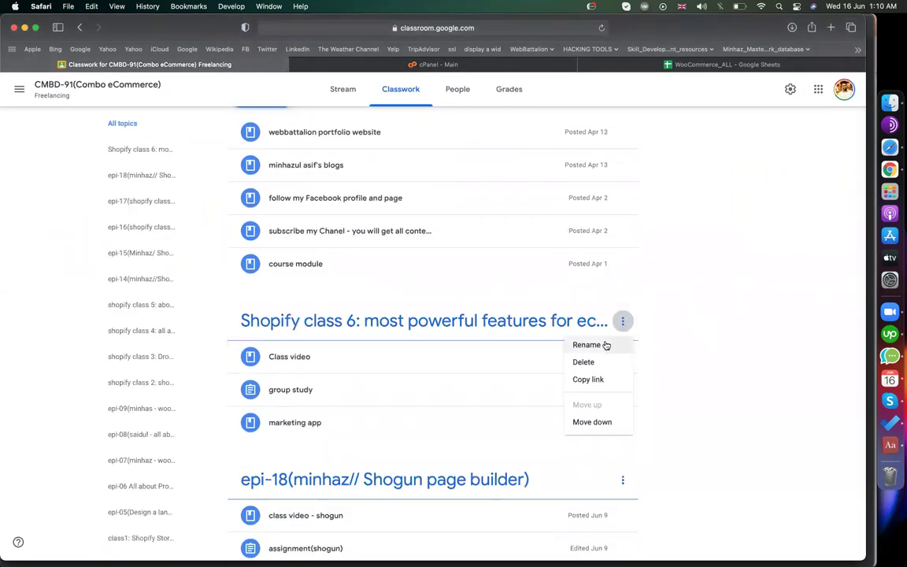
pyautogui.click(604, 344)
pyautogui.write('epi-19(')
pyautogui.press('cmd+a')
pyautogui.press('Return')
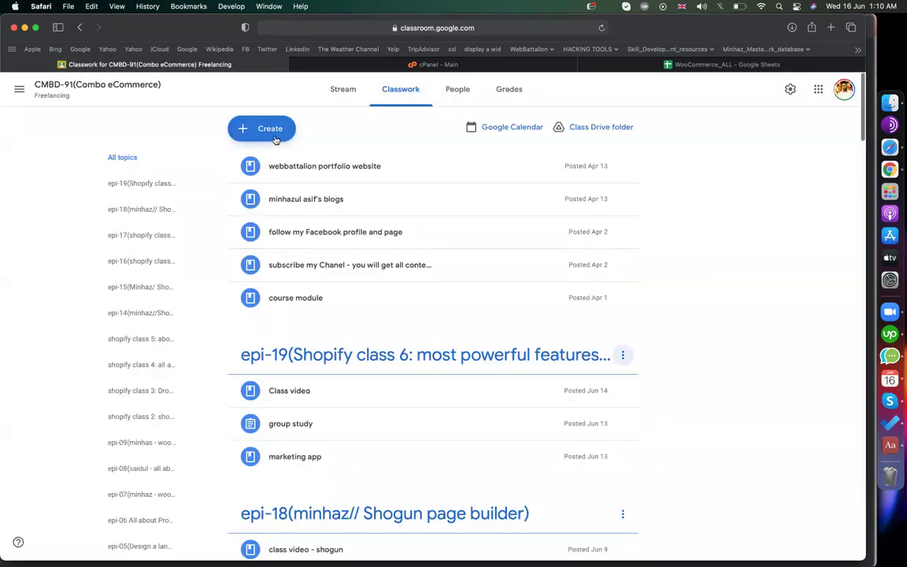
# - Create a new classwork topic named "epi-20(Shopify pagefly builder)"
pyautogui.click(261, 128)
pyautogui.click(298, 301)
pyautogui.write('epi')
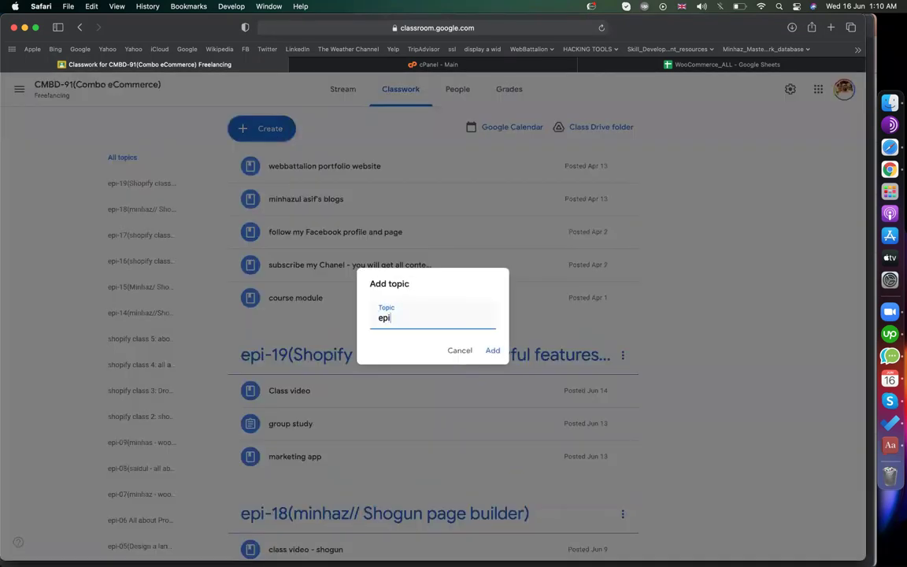
pyautogui.write('-20(Shopify pagefly builder)')
pyautogui.press('Return')
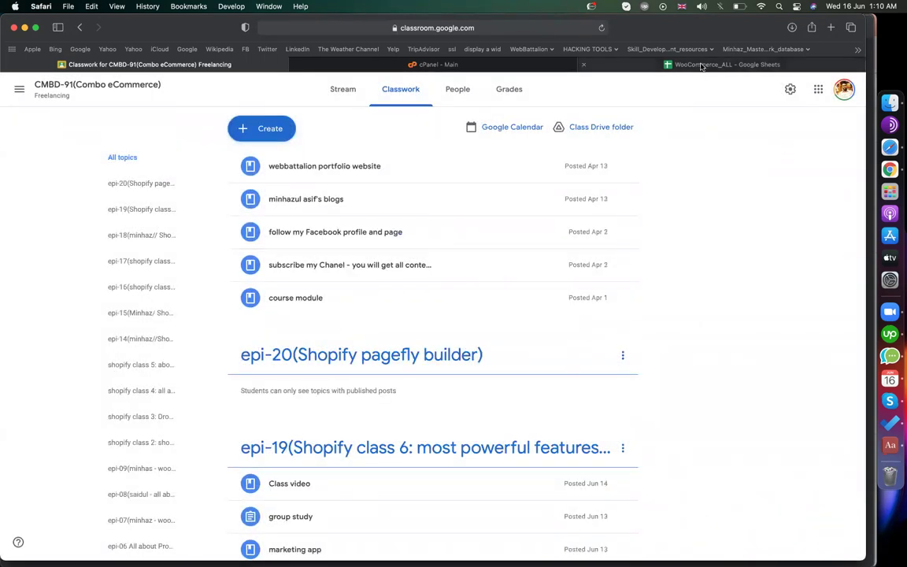
# - Switch to the cPanel page and open the WordPress entry of the Softaculous installer
pyautogui.click(699, 64)
pyautogui.click(438, 65)
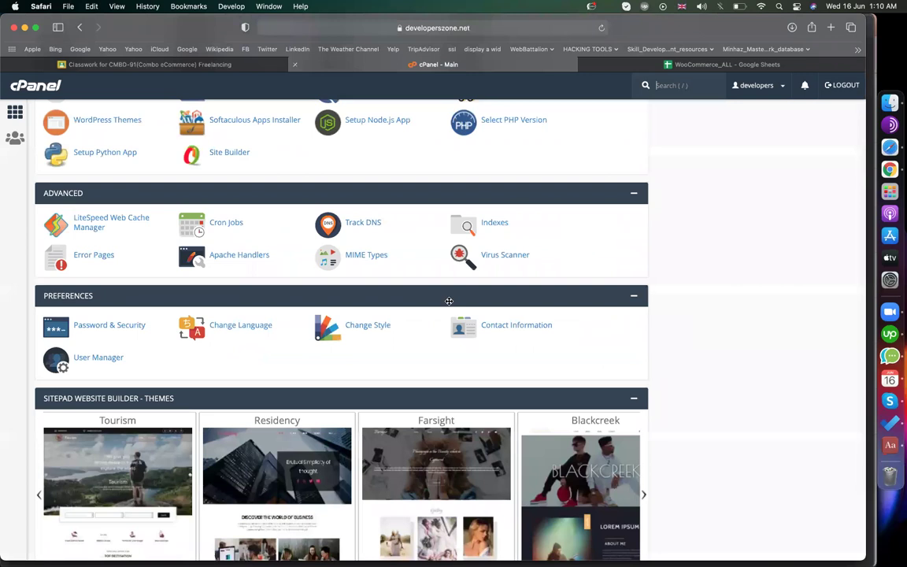
pyautogui.scroll(-5, 403, 271)
pyautogui.scroll(1, 102, 442)
pyautogui.click(85, 439)
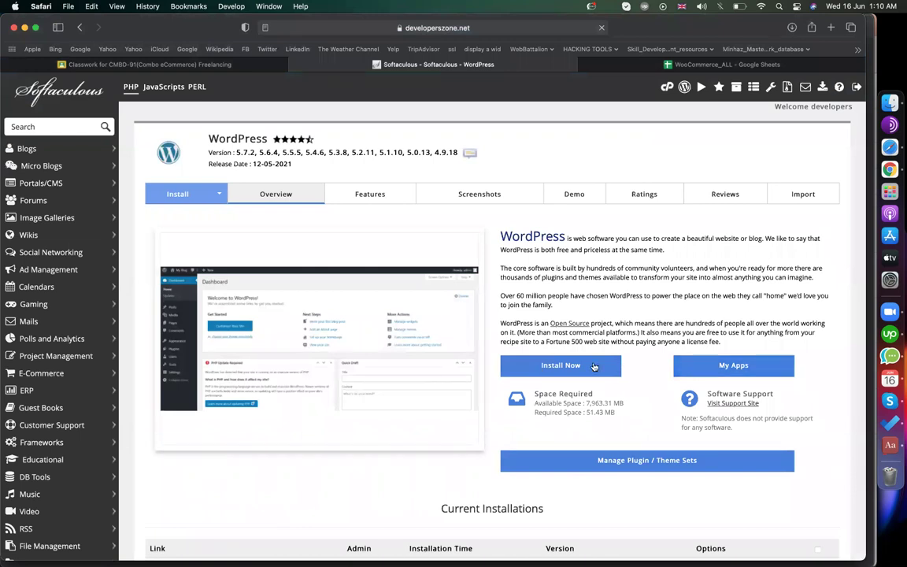
# - Install WordPress with "woo" as the installation directory, leaving the theme selection at its default
pyautogui.click(602, 365)
pyautogui.write('woo')
pyautogui.click(417, 317)
pyautogui.scroll(-15, 417, 317)
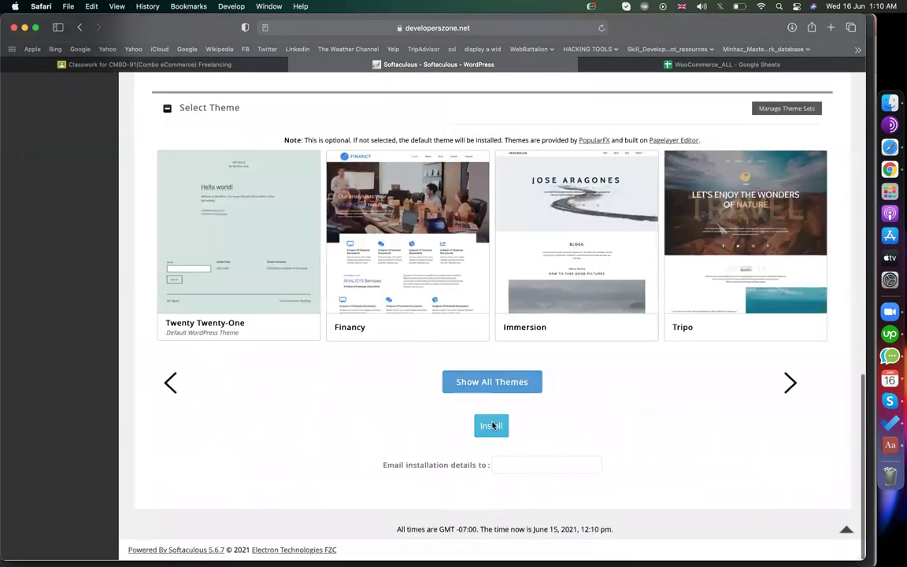
pyautogui.click(492, 425)
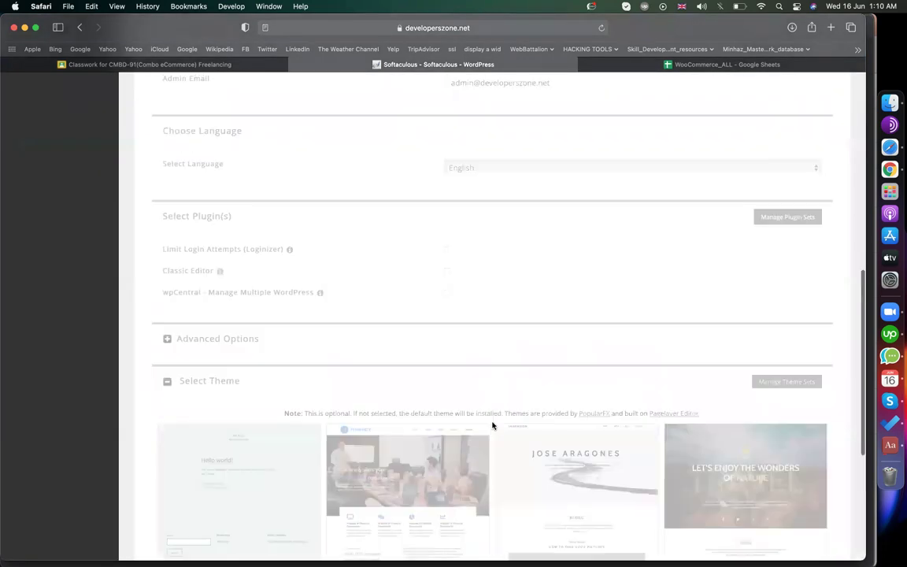
# - Open drive.google.com in a new browser tab, ready for a file search
pyautogui.click(689, 65)
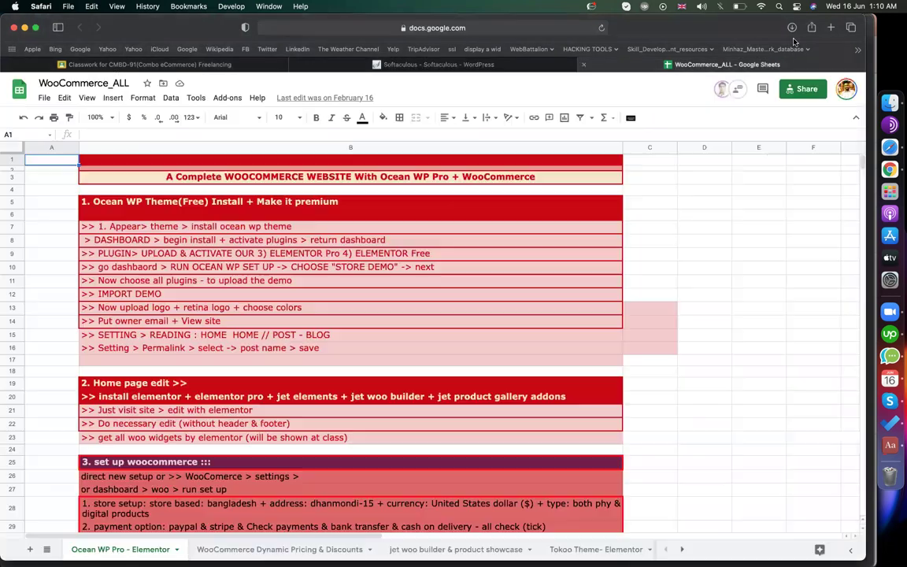
pyautogui.click(830, 27)
pyautogui.write('drive.google.com')
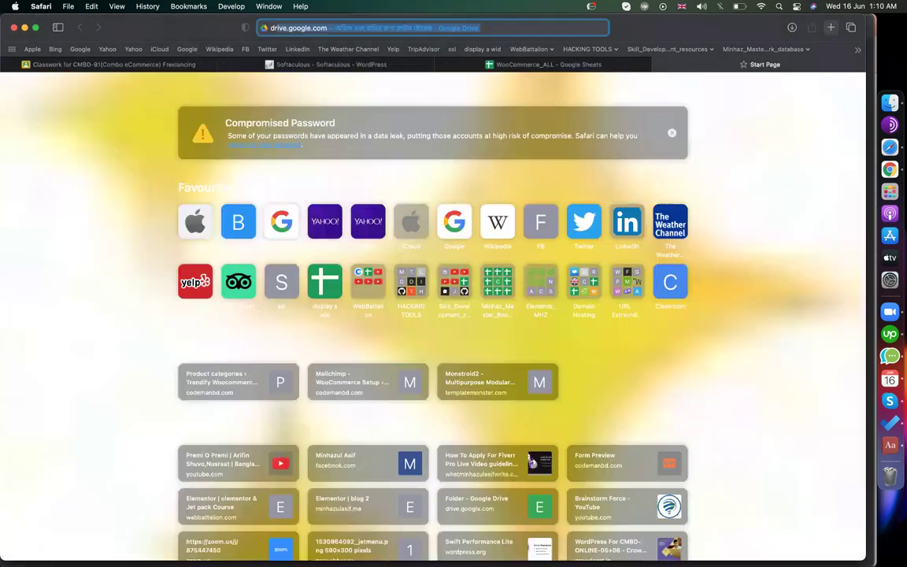
pyautogui.press('Return')
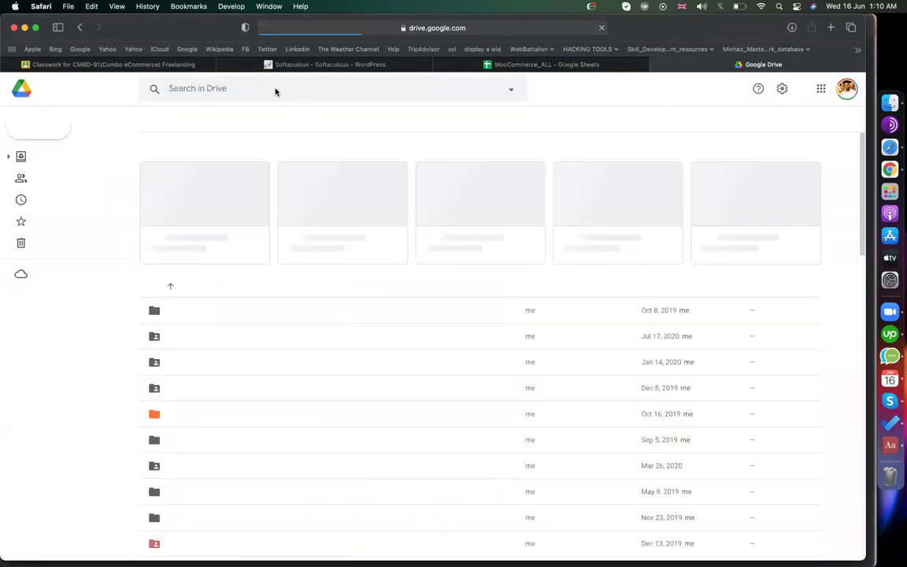
pyautogui.click(274, 92)
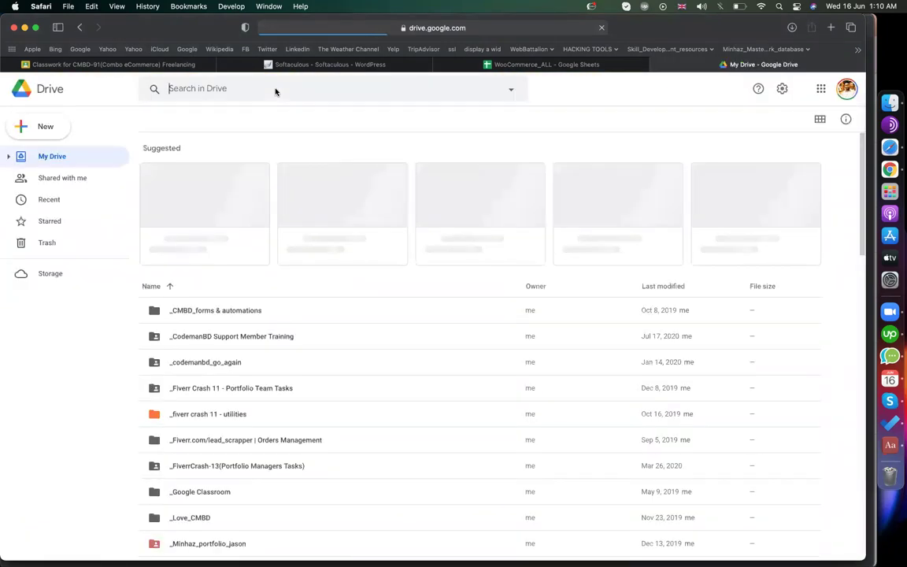
pyautogui.write('ehic')
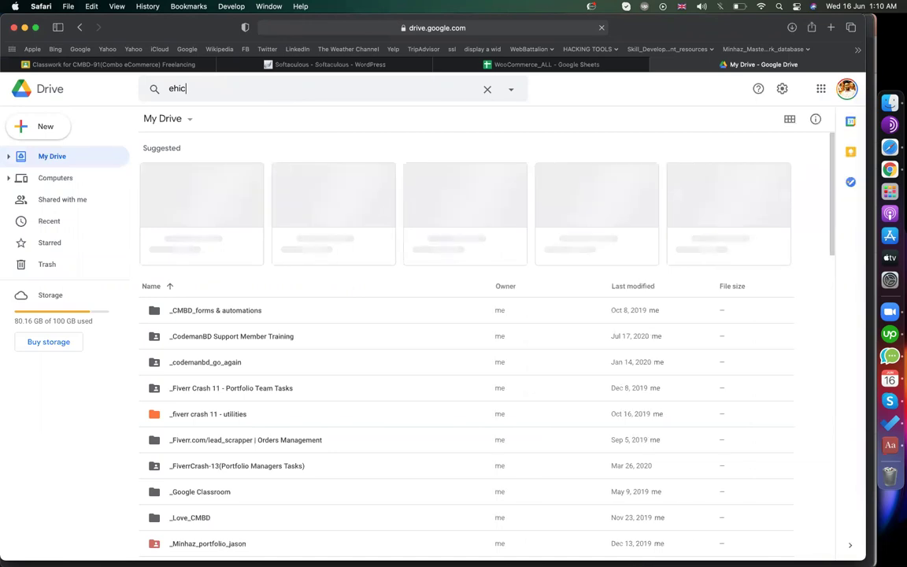
pyautogui.press('BackSpace')
pyautogui.press('BackSpace')
pyautogui.press('BackSpace')
pyautogui.press('BackSpace')
pyautogui.write('Eric')
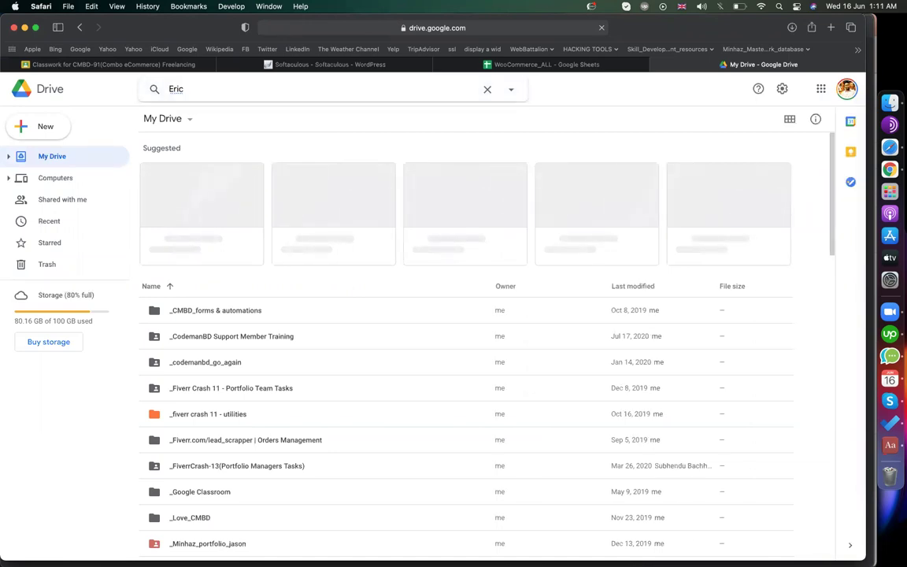
pyautogui.press('BackSpace')
pyautogui.press('BackSpace')
pyautogui.press('BackSpace')
pyautogui.press('BackSpace')
# - Search Drive for "00" and open the "00. Ethical Hacking(PART-00)" spreadsheet
pyautogui.write('00')
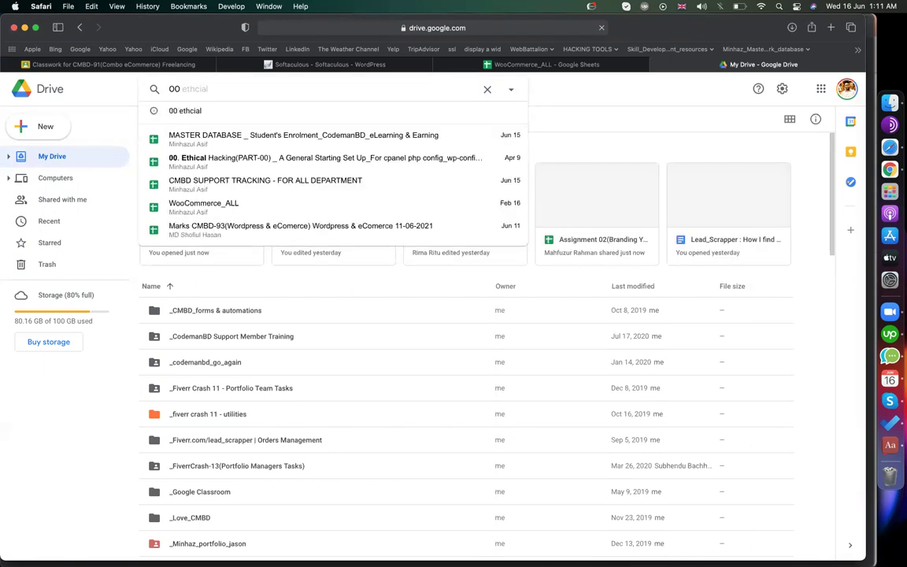
pyautogui.write('e')
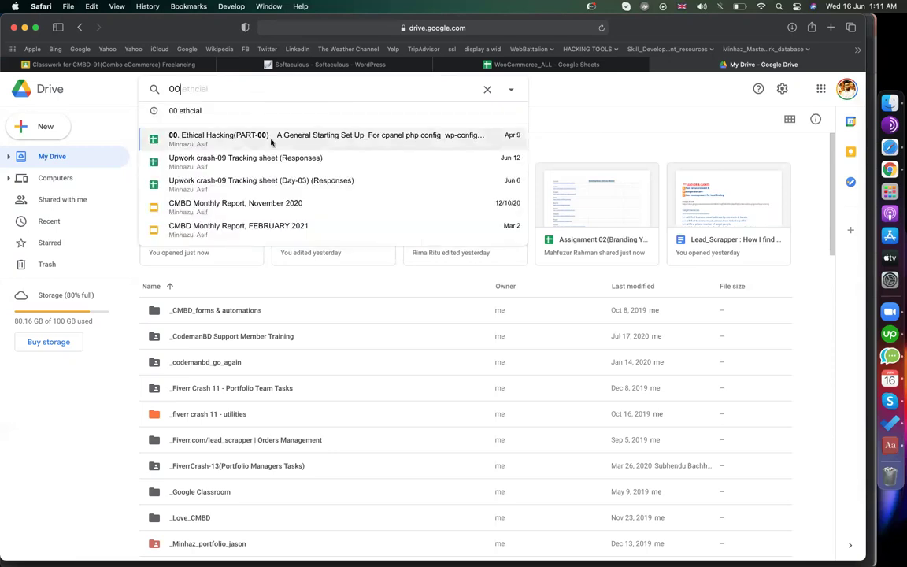
pyautogui.click(251, 135)
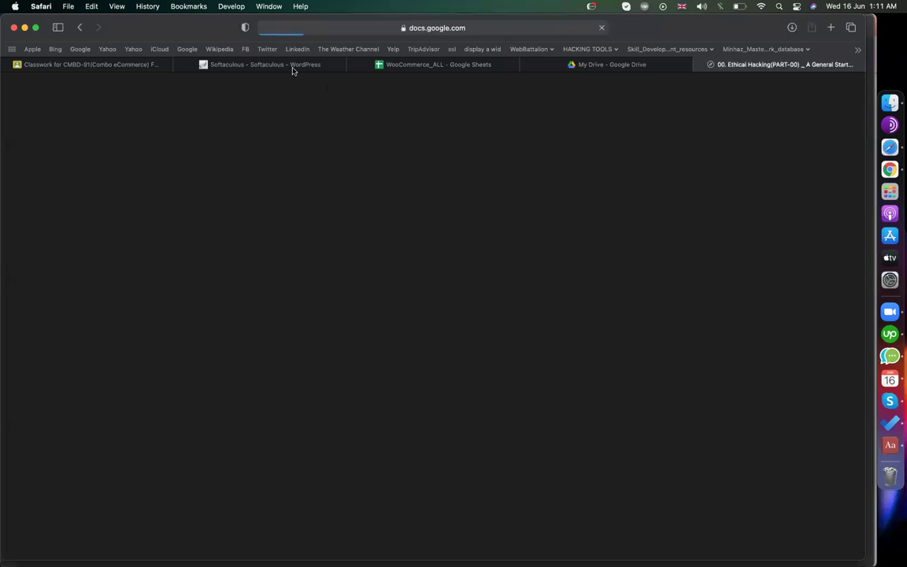
# - Open the new WordPress site's wp-admin address from the Softaculous page and return to the Ethical Hacking spreadsheet
pyautogui.click(293, 66)
pyautogui.click(257, 228)
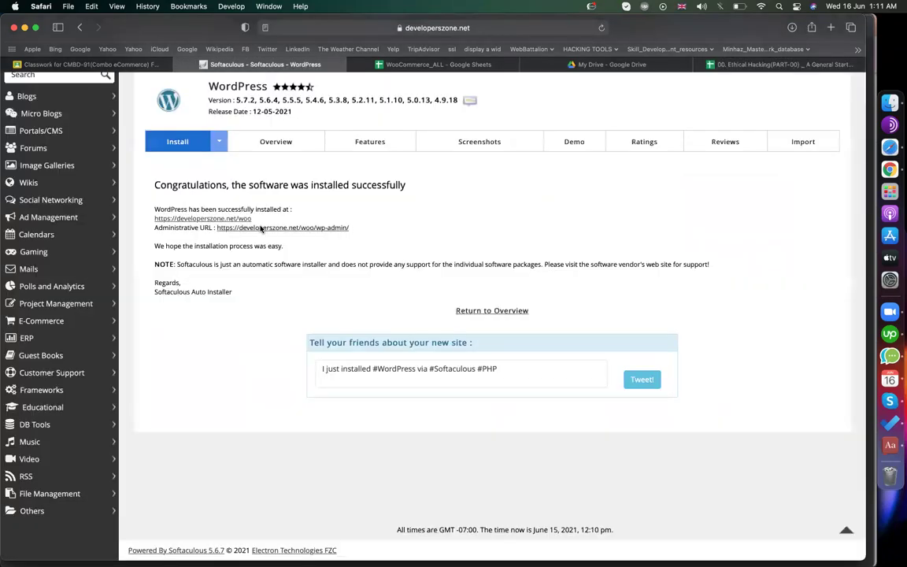
pyautogui.click(787, 66)
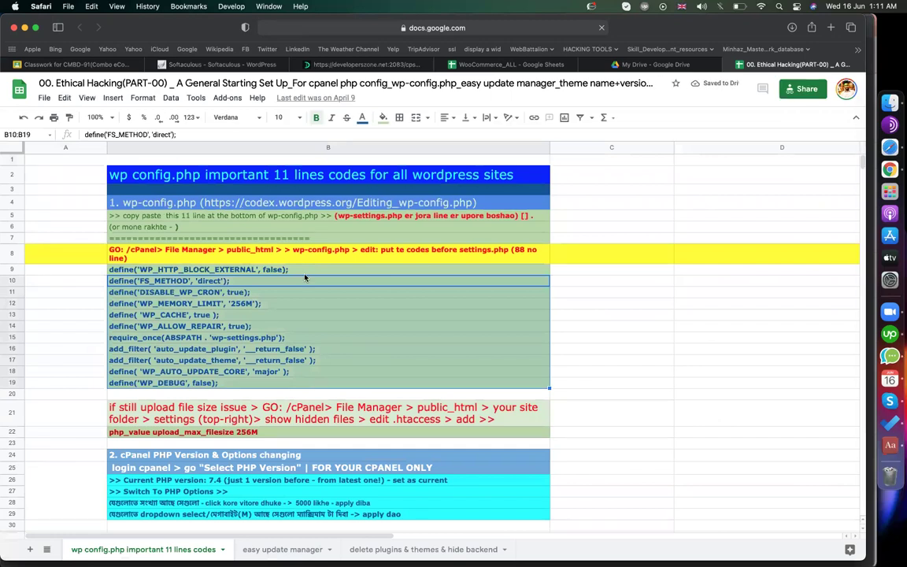
# - Try to move the wp-config code lines in B10:B19 up one row to B9, and undo the move
pyautogui.moveTo(435, 275); pyautogui.dragTo(415, 270)
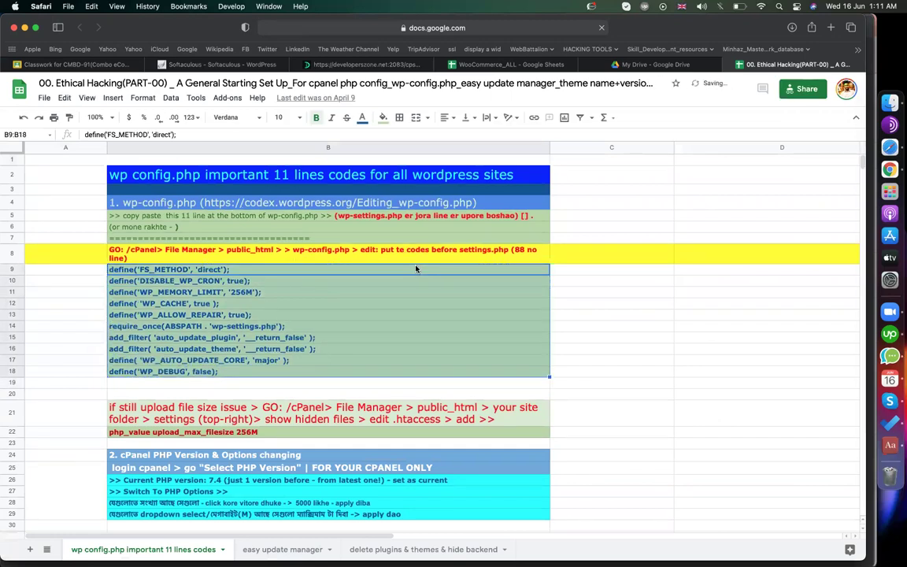
pyautogui.press('super+z')
pyautogui.click(612, 314)
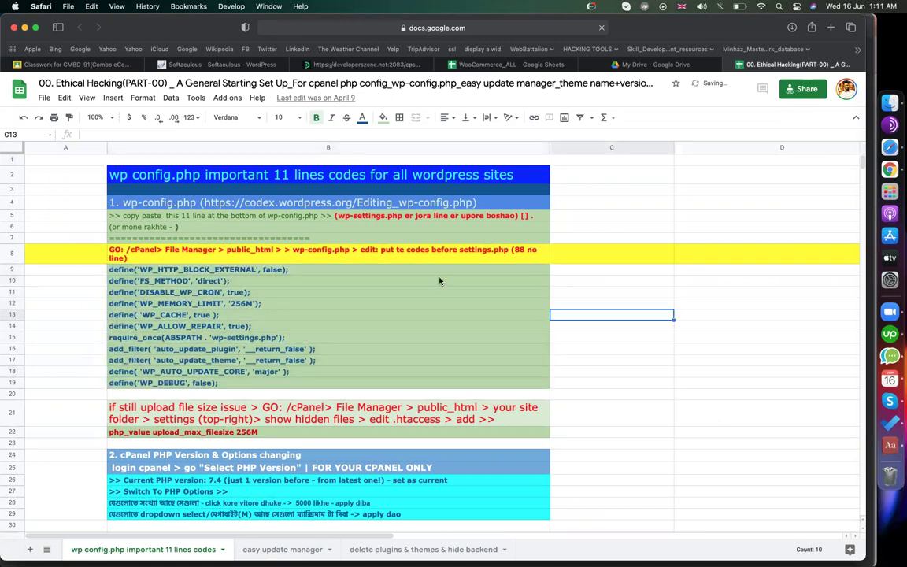
pyautogui.press('super+z')
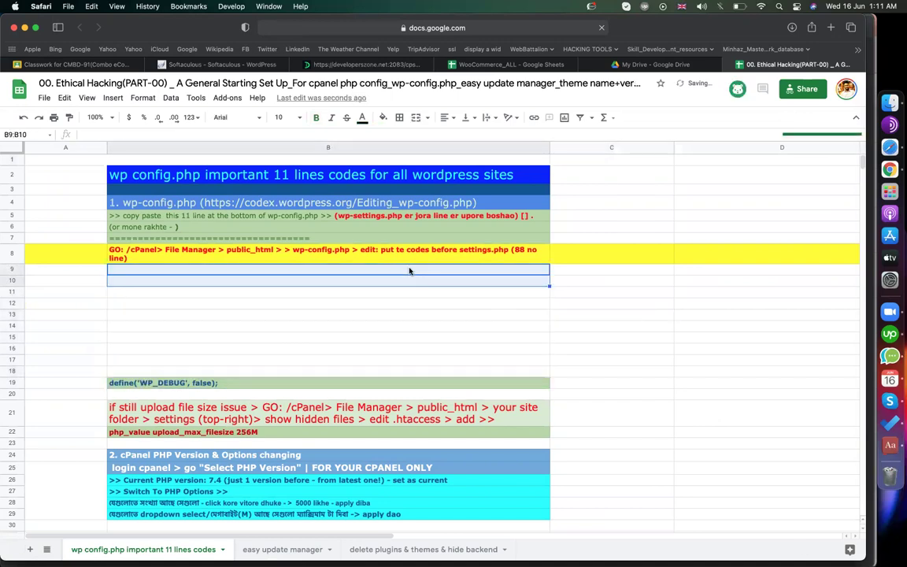
pyautogui.click(608, 344)
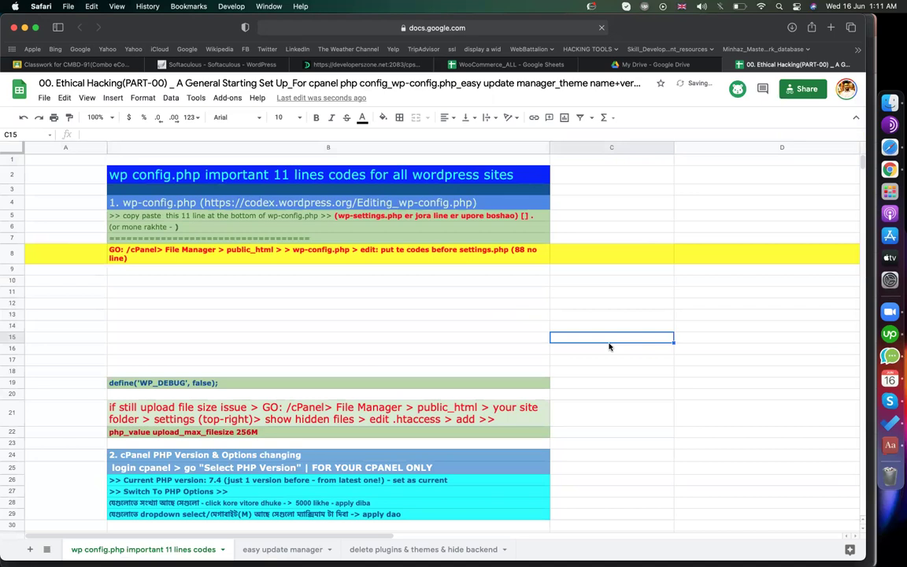
pyautogui.click(607, 294)
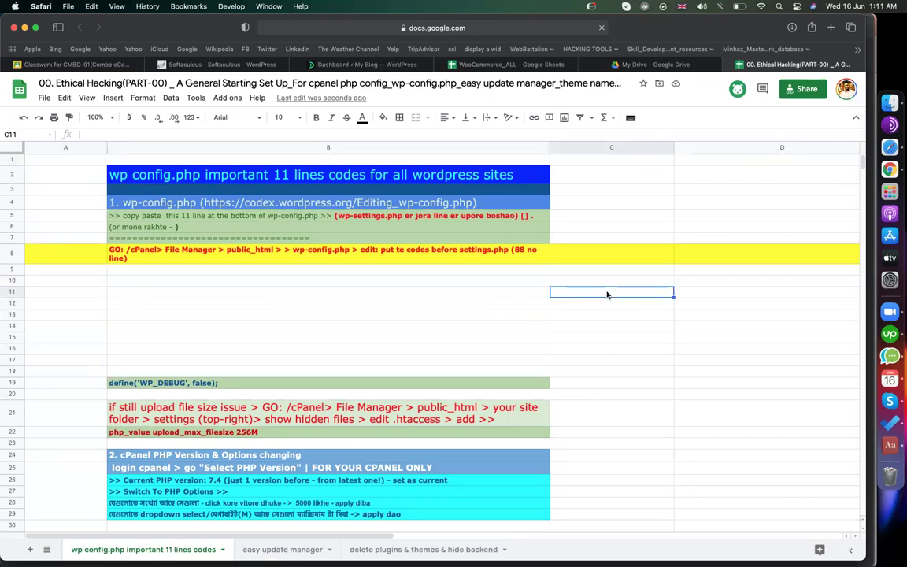
pyautogui.click(560, 253)
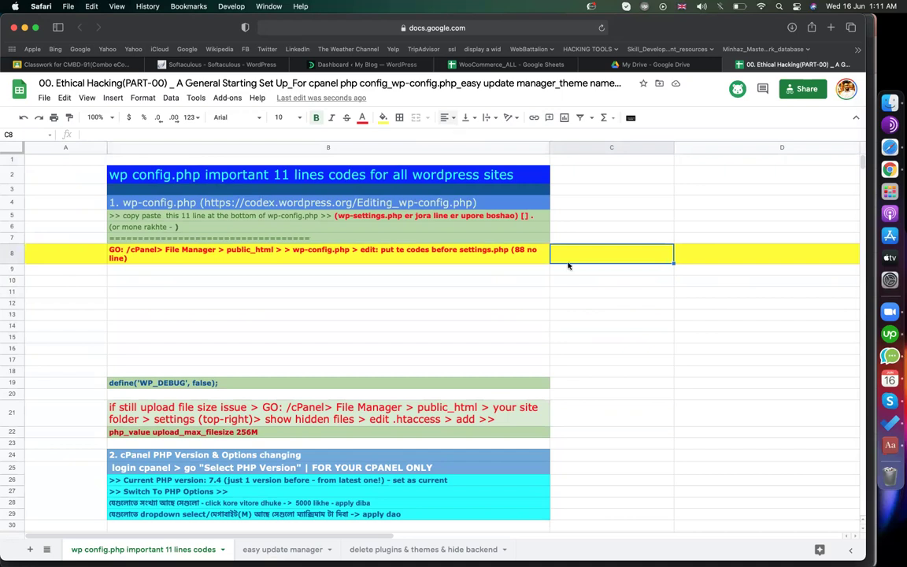
# - Reload the Ethical Hacking spreadsheet to bring back the missing wp-config code lines
pyautogui.press('Down')
pyautogui.press('Down')
pyautogui.press('Down')
pyautogui.press('Down')
pyautogui.press('Down')
pyautogui.press('Down')
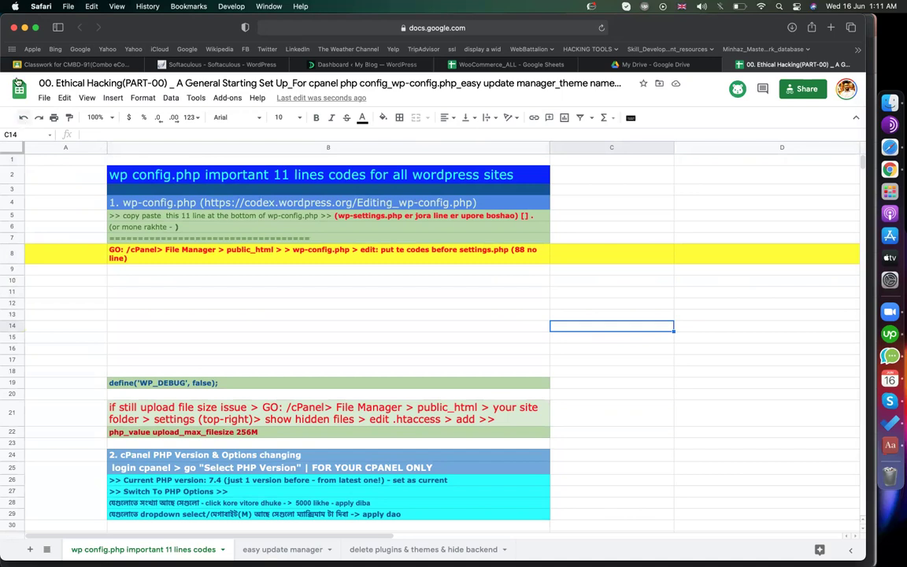
pyautogui.click(602, 28)
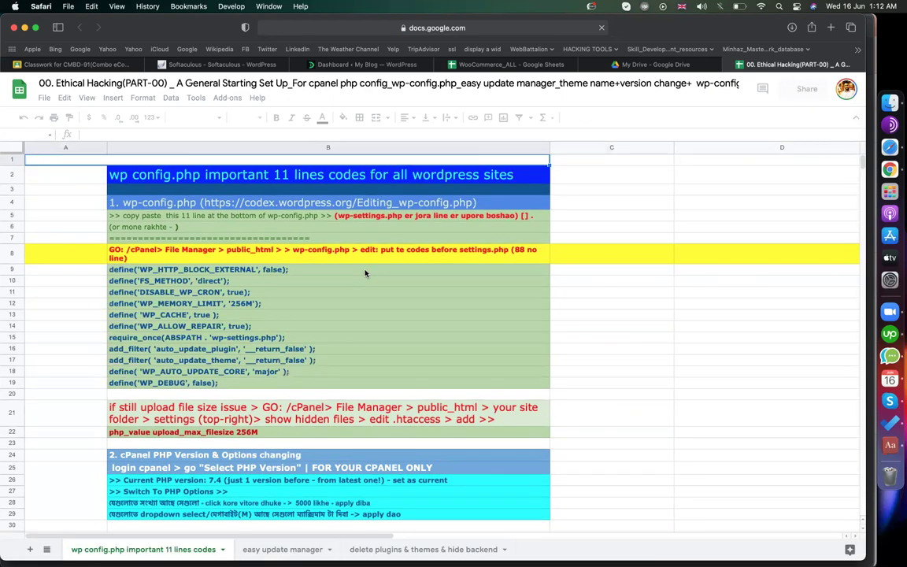
# - Copy the wp-config code lines in B9:B19, from WP_HTTP_BLOCK_EXTERNAL through WP_DEBUG
pyautogui.click(364, 273)
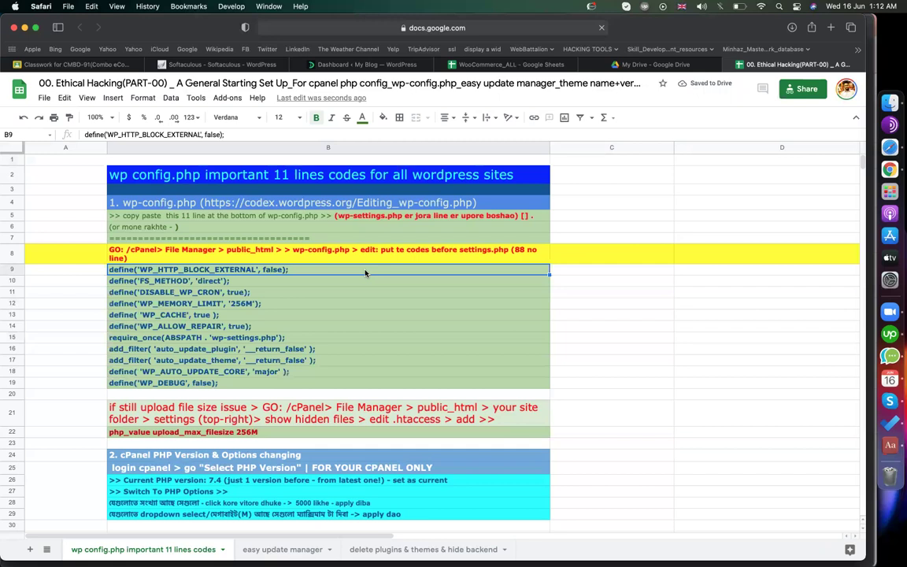
pyautogui.hotkey('shift', 'Down')
pyautogui.hotkey('shift', 'Down')
pyautogui.hotkey('shift', 'Down')
pyautogui.hotkey('shift', 'Down')
pyautogui.hotkey('shift', 'Down')
pyautogui.hotkey('shift', 'Down')
pyautogui.hotkey('shift', 'Down')
pyautogui.hotkey('shift', 'Down')
pyautogui.hotkey('shift', 'Down')
pyautogui.hotkey('shift', 'Down')
pyautogui.press('super+c')
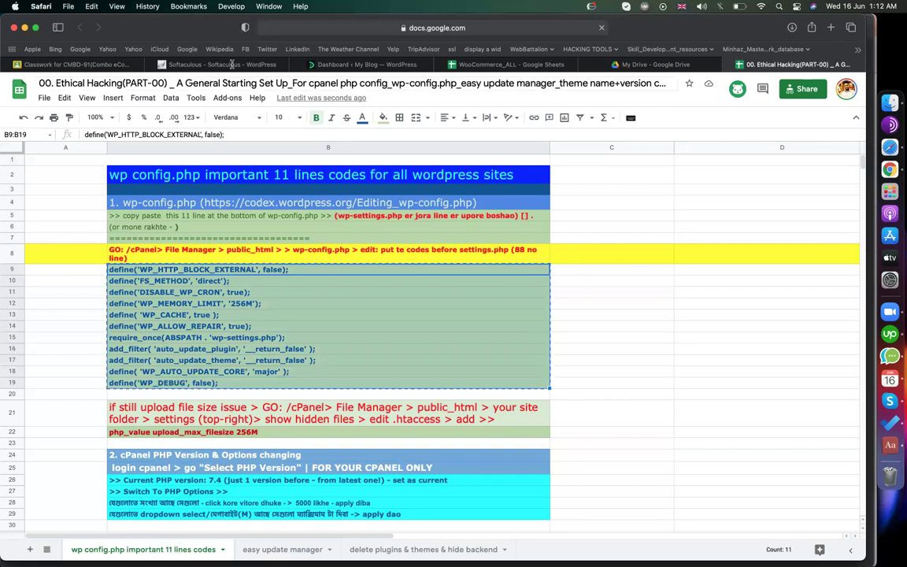
# - Go from Softaculous to cPanel, decline the browser's password update, and open File Manager
pyautogui.click(217, 64)
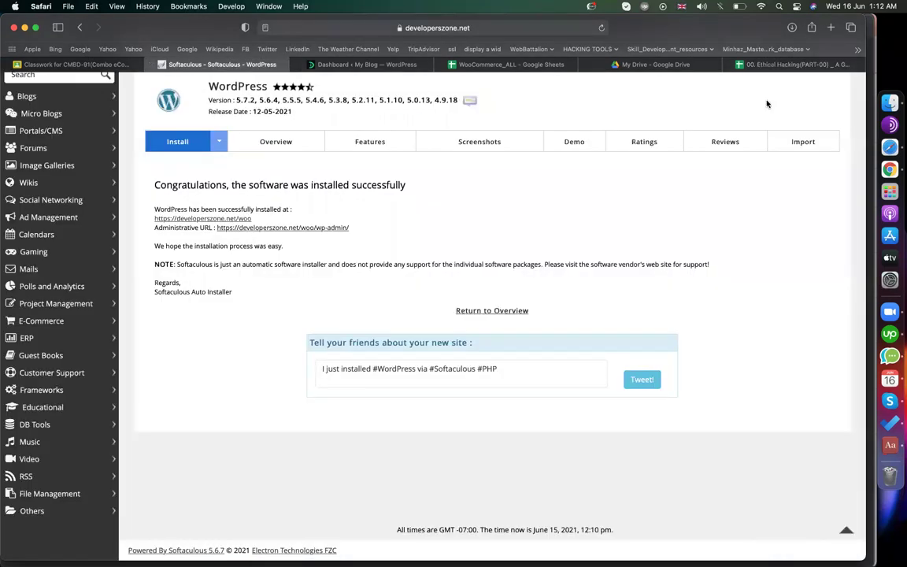
pyautogui.scroll(3, 767, 104)
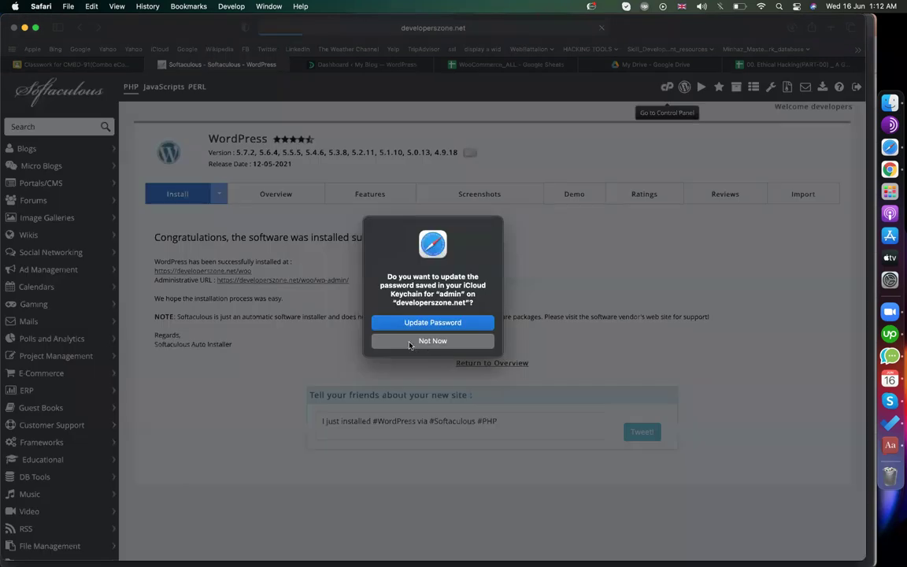
pyautogui.click(409, 338)
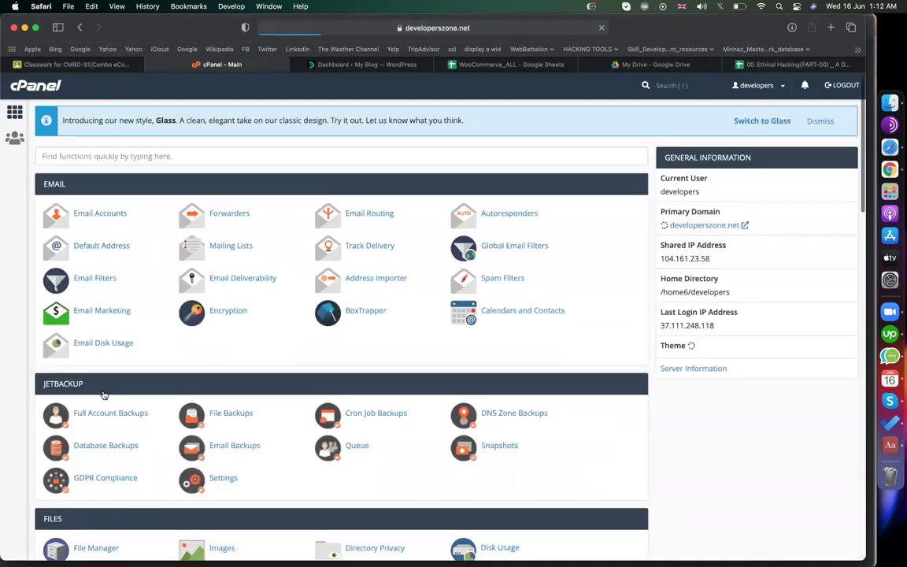
pyautogui.scroll(-4, 103, 393)
pyautogui.click(97, 386)
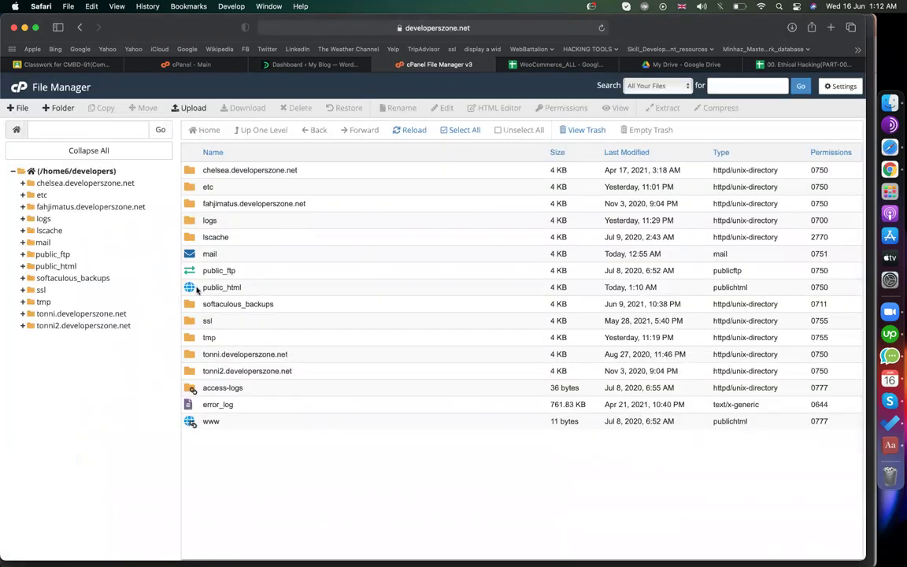
# - Open wp-config.php from the public_html/woo folder for editing, accepting the encoding prompt
pyautogui.doubleClick(196, 288)
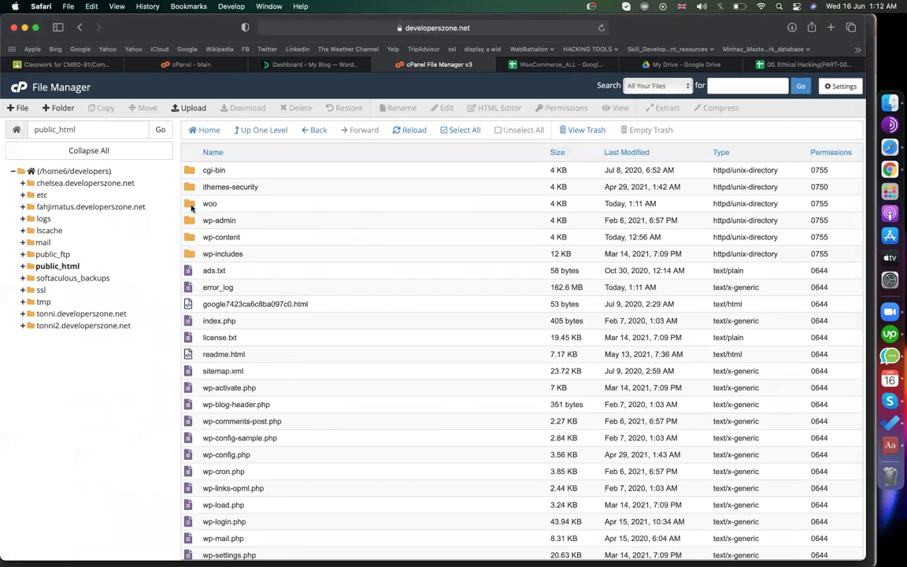
pyautogui.doubleClick(191, 206)
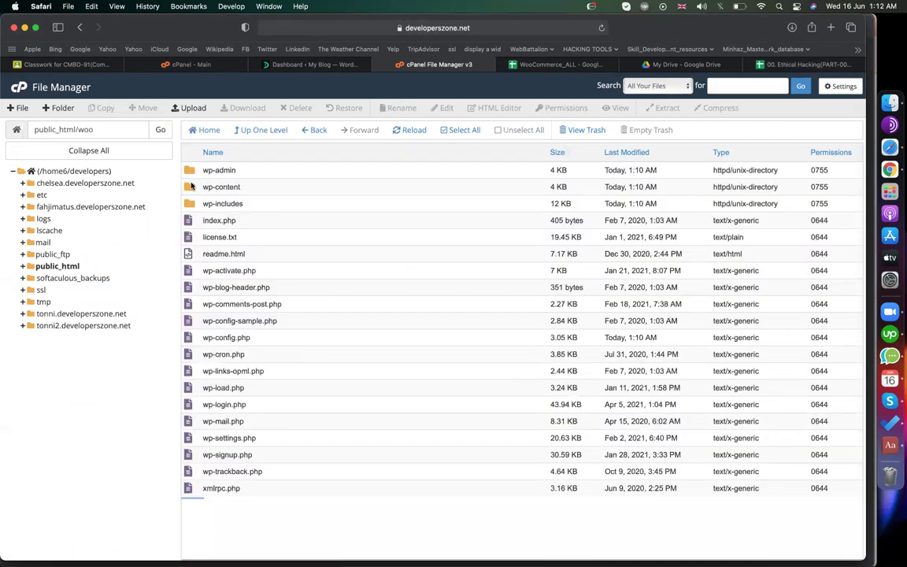
pyautogui.click(191, 185)
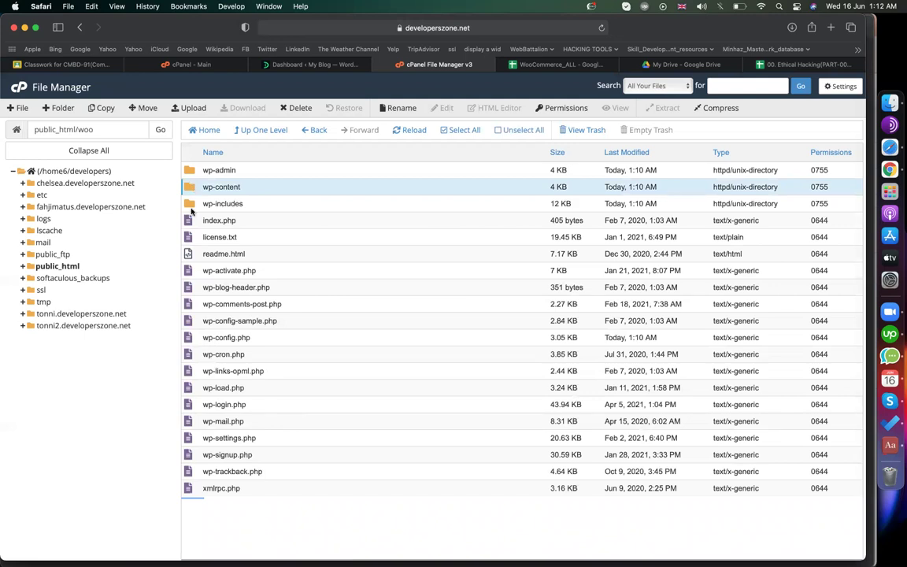
pyautogui.click(201, 338)
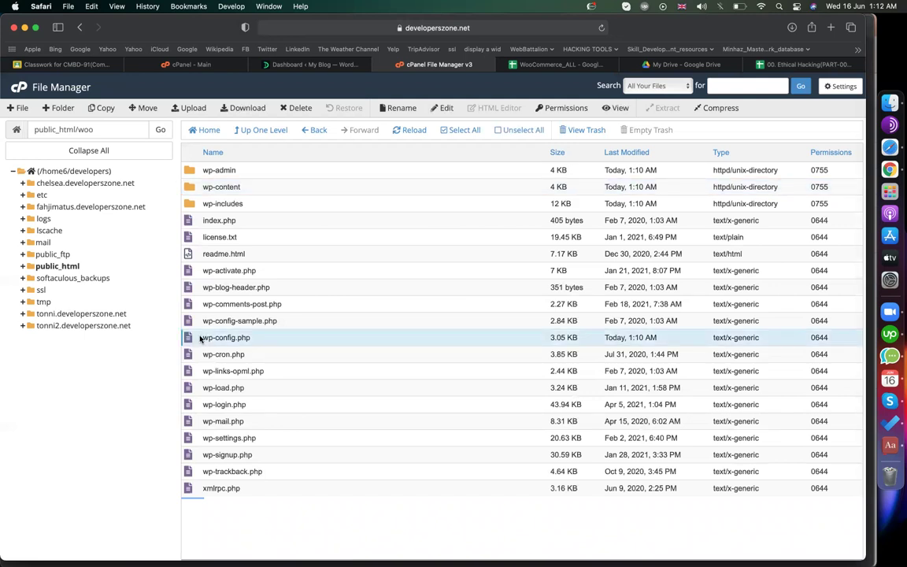
pyautogui.rightClick(201, 338)
pyautogui.click(220, 378)
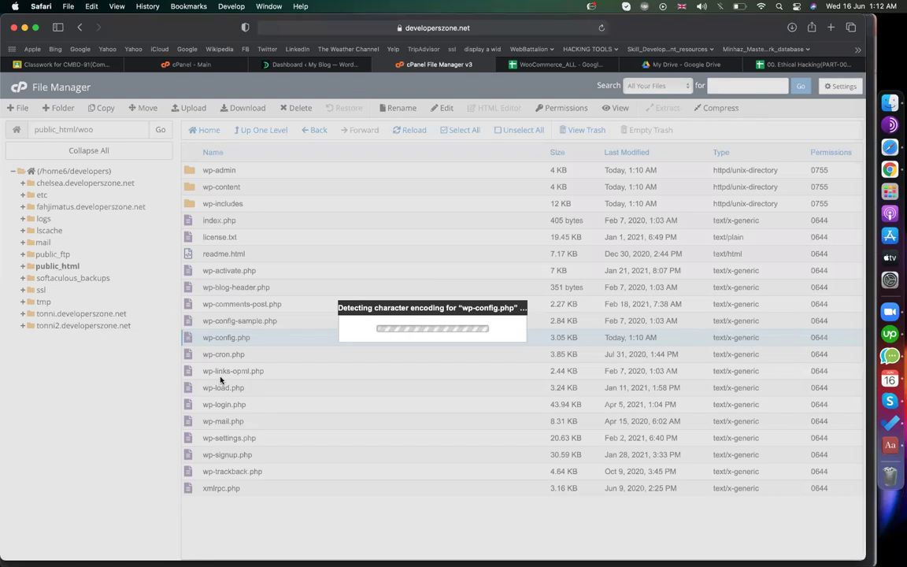
pyautogui.click(523, 398)
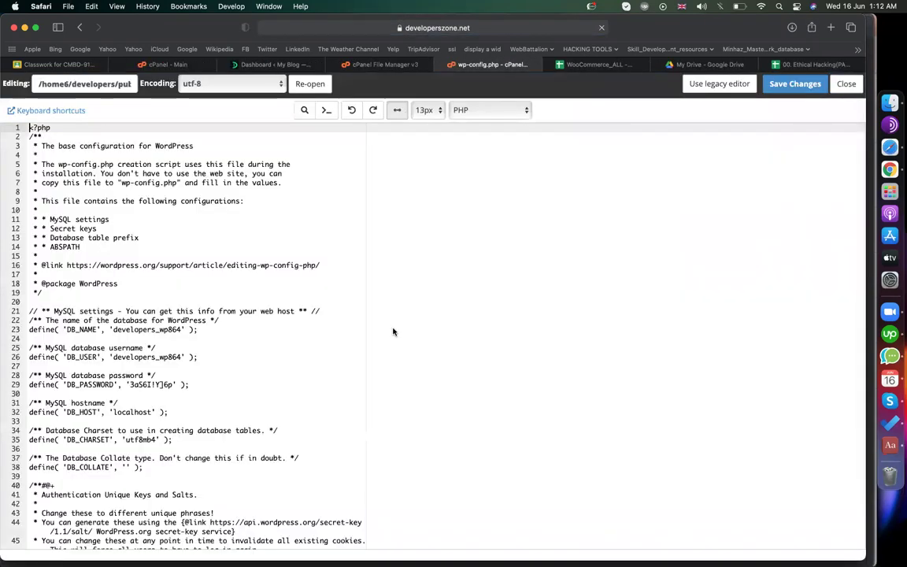
# - Paste the copied code lines at line 88 of wp-config.php, after the ABSPATH block, and save the file
pyautogui.scroll(-15, 145, 435)
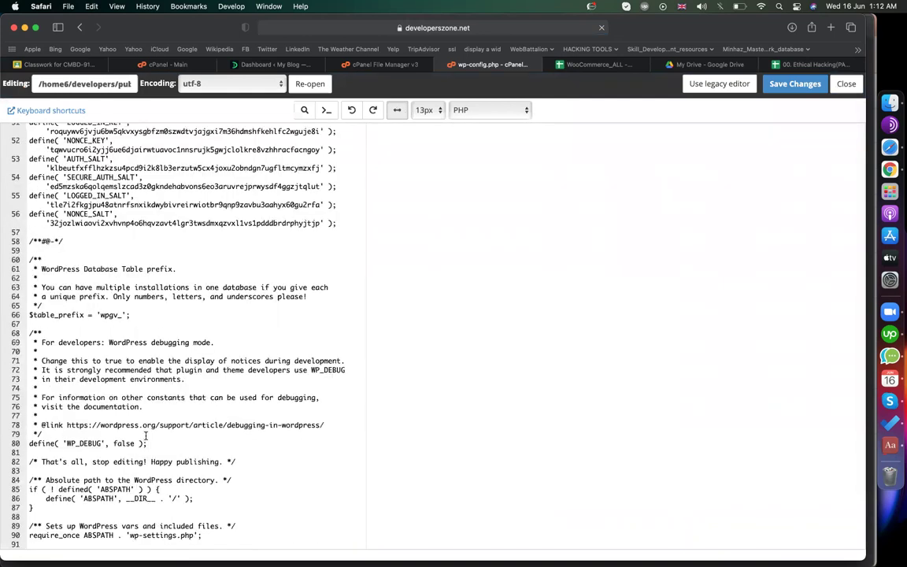
pyautogui.click(84, 513)
pyautogui.press('super+v')
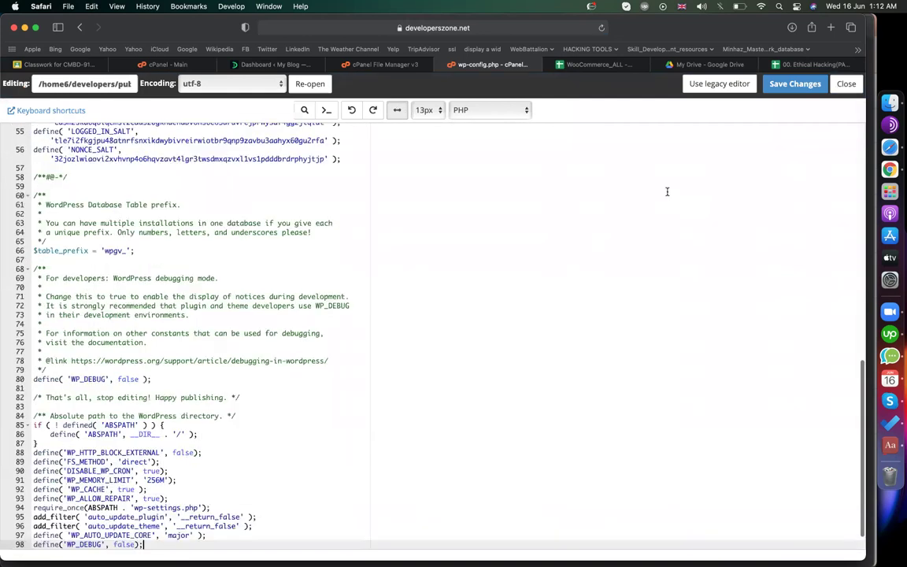
pyautogui.click(820, 83)
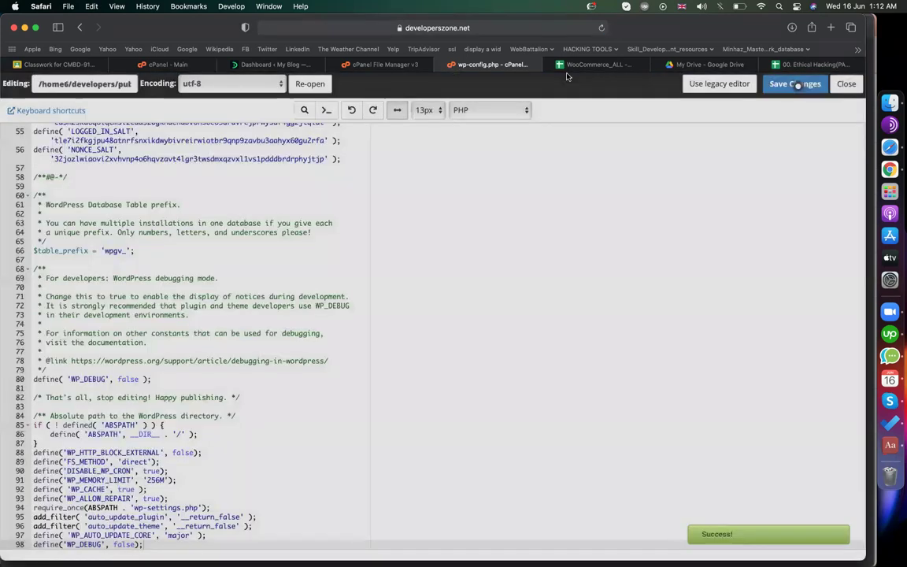
pyautogui.click(391, 66)
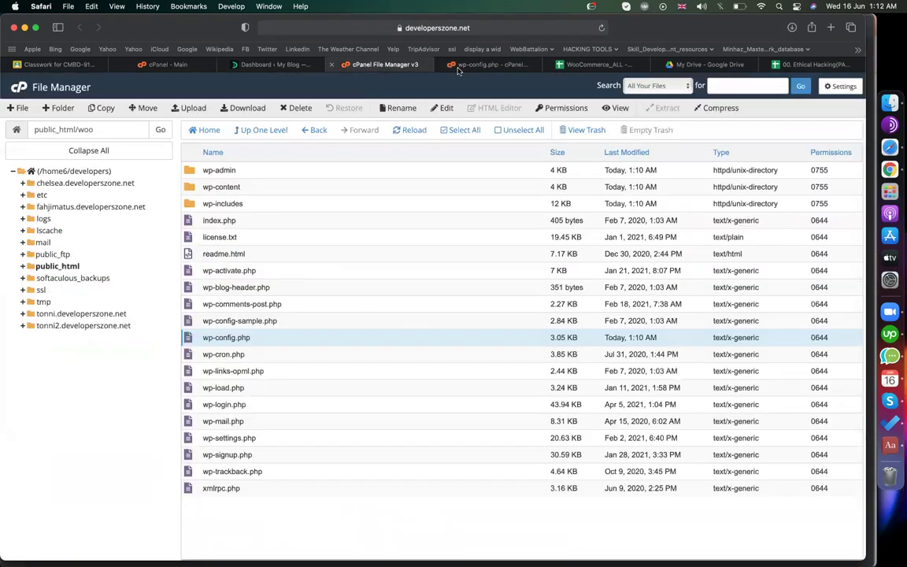
pyautogui.click(468, 67)
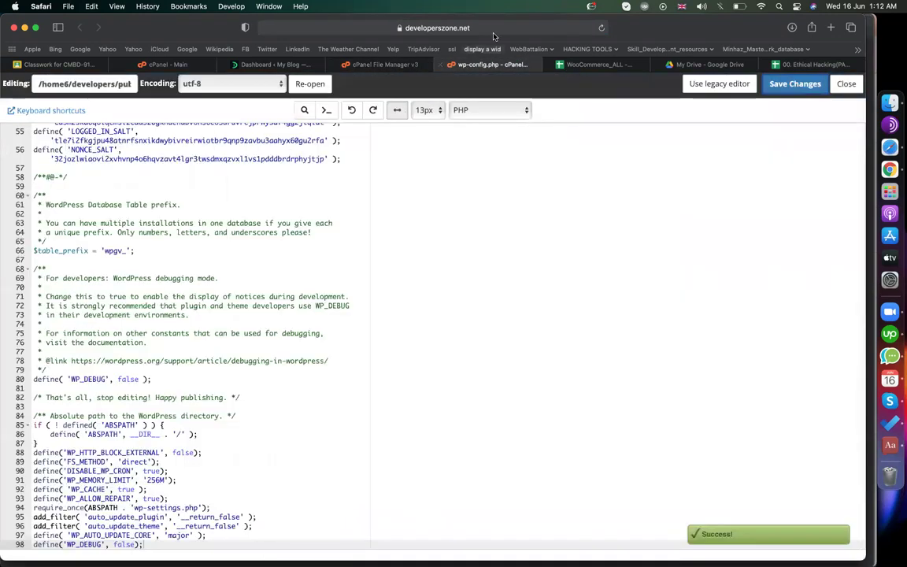
pyautogui.click(468, 25)
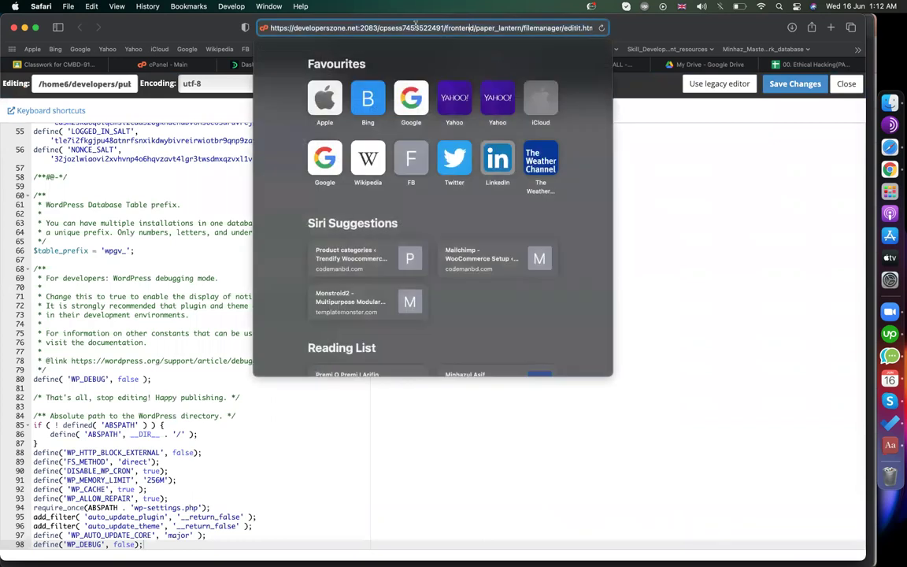
pyautogui.click(456, 134)
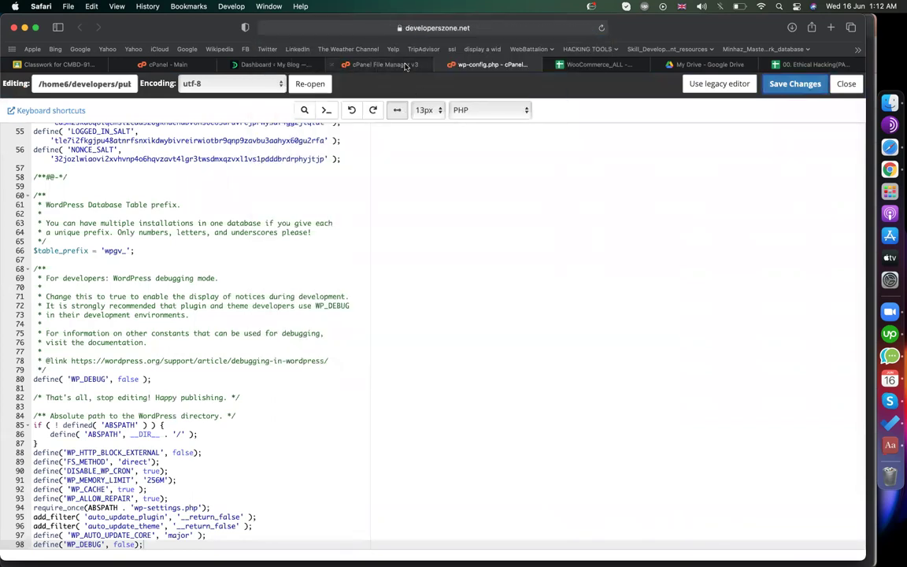
pyautogui.click(397, 65)
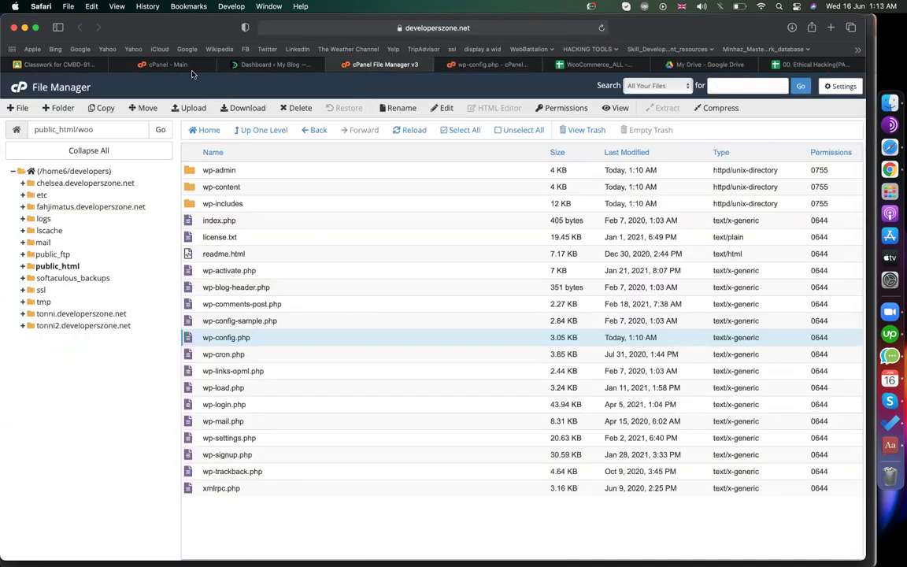
# - Open the woo site's WordPress dashboard from Softaculous' current installations and close the Ethical Hacking spreadsheet
pyautogui.click(165, 64)
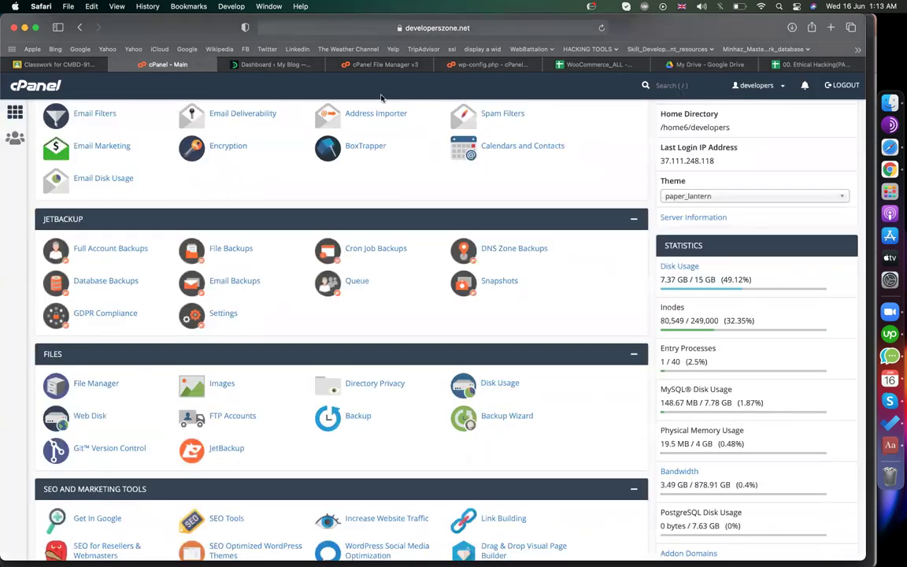
pyautogui.scroll(-15, 378, 212)
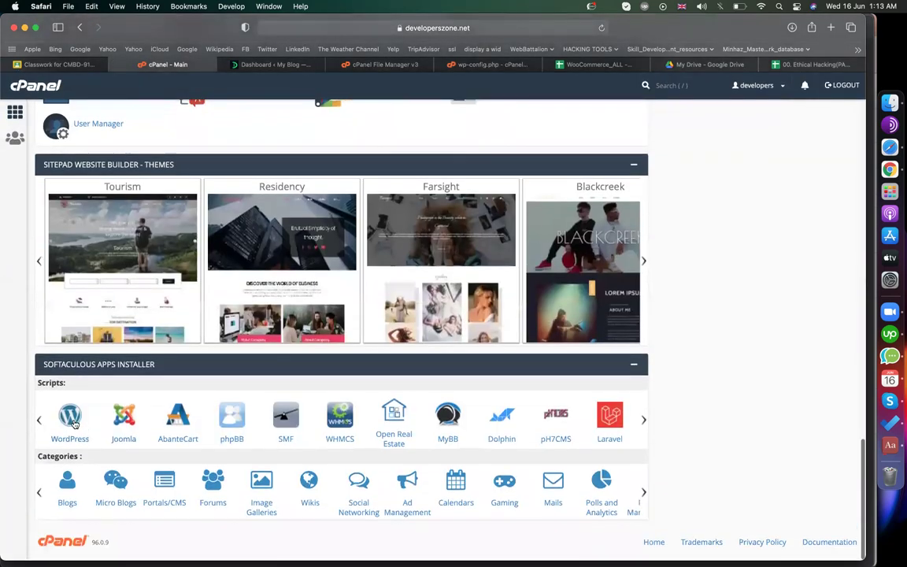
pyautogui.click(75, 424)
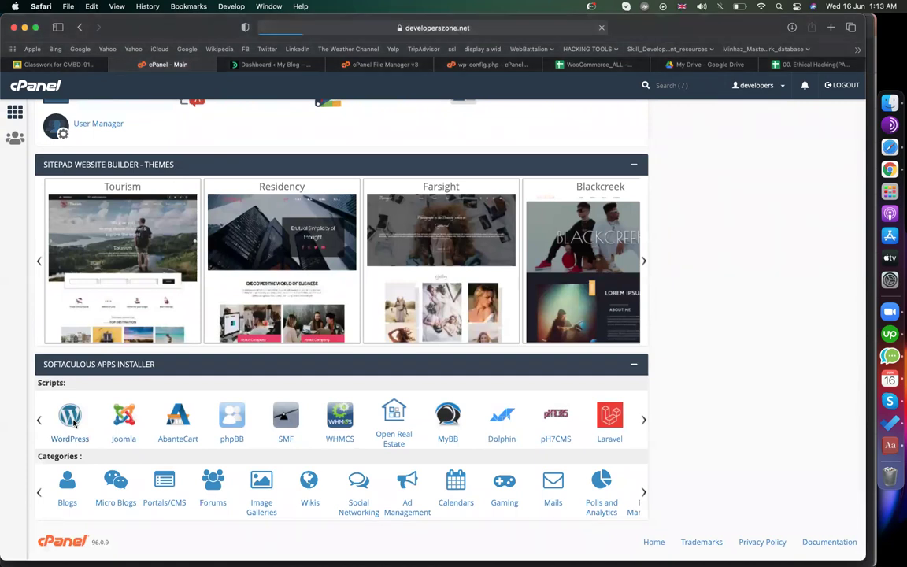
pyautogui.scroll(-10, 338, 394)
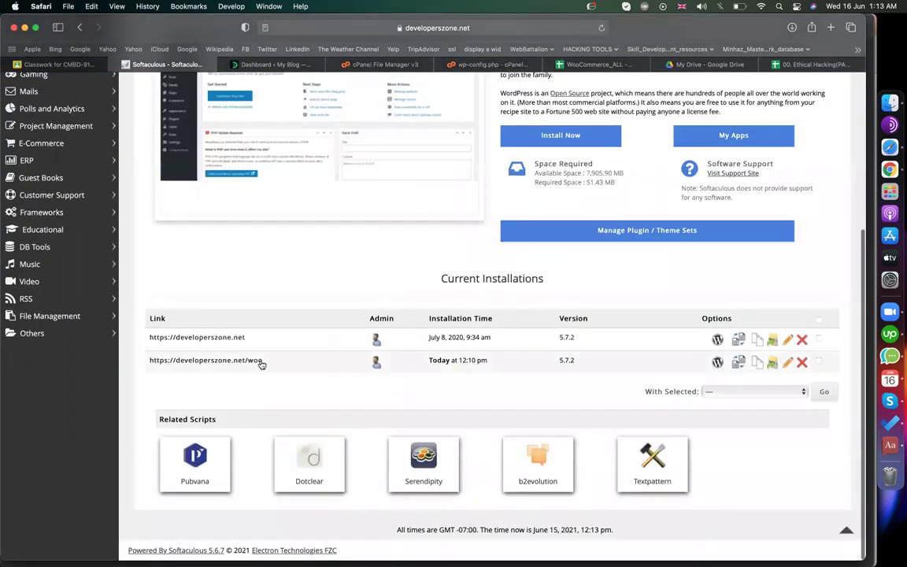
pyautogui.click(378, 364)
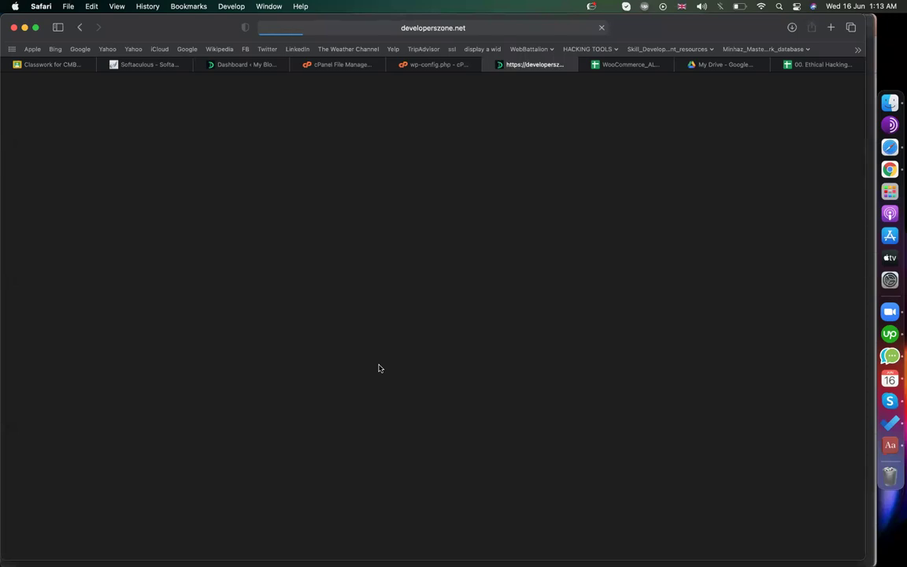
pyautogui.click(776, 65)
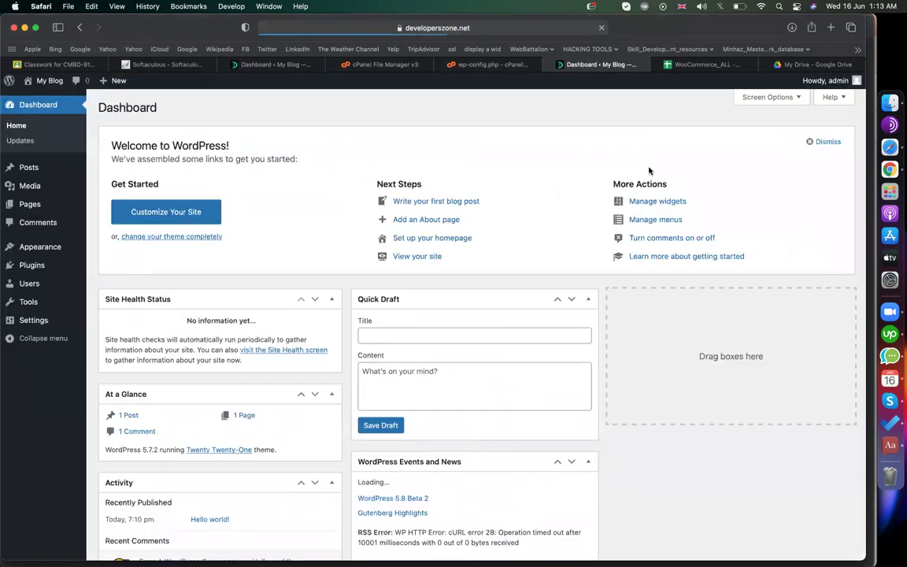
# - Search the WordPress theme directory for "ocean wp", then install and activate the OceanWP theme
pyautogui.moveTo(60, 247)
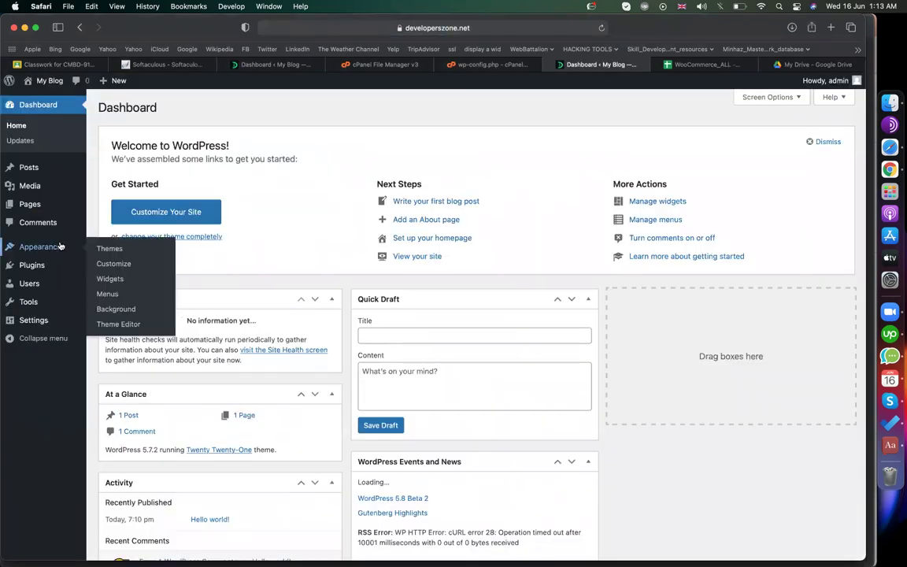
pyautogui.click(110, 249)
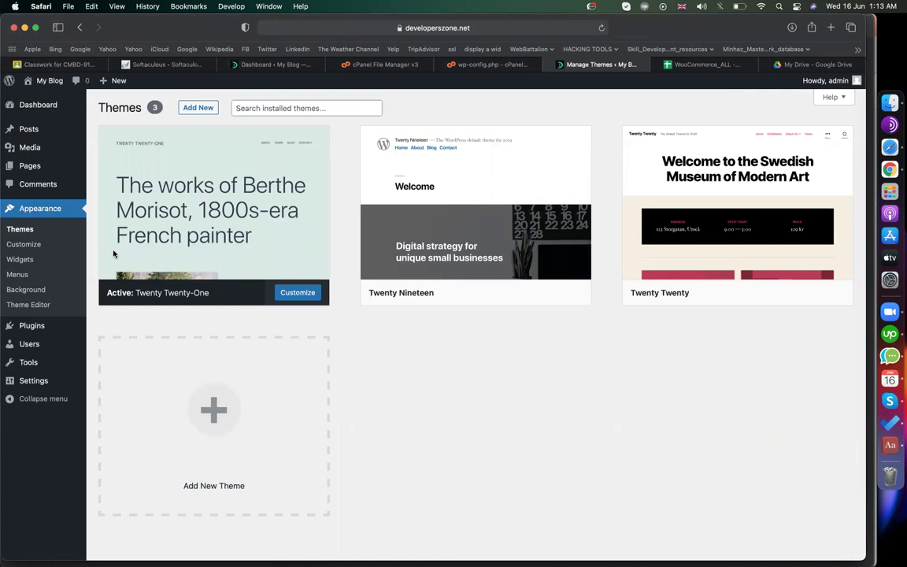
pyautogui.click(189, 109)
pyautogui.click(719, 132)
pyautogui.write('ocean wp')
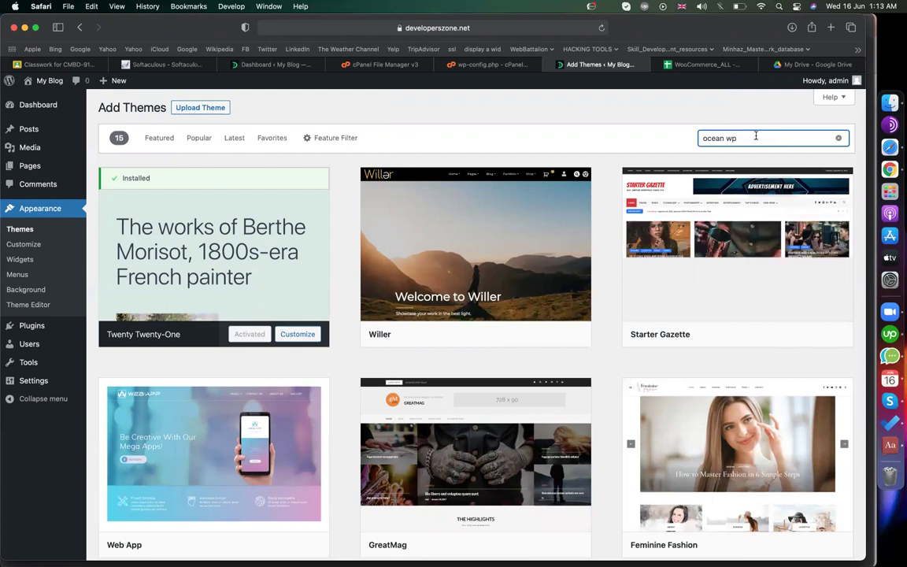
pyautogui.press('Return')
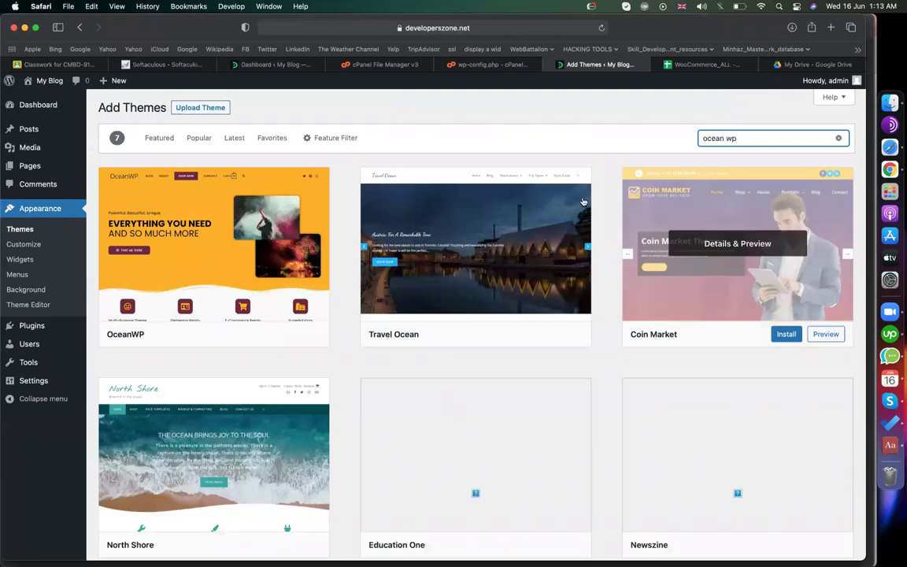
pyautogui.click(262, 335)
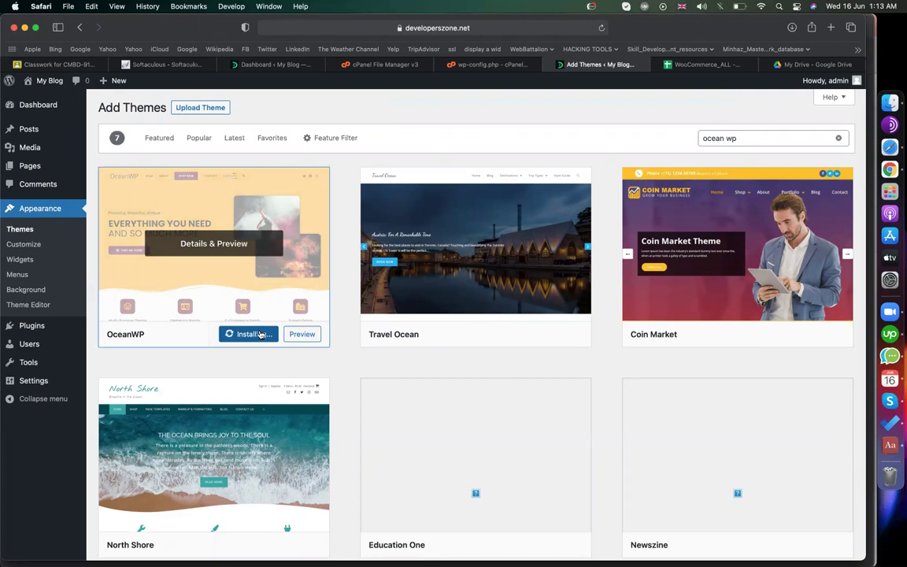
pyautogui.click(244, 336)
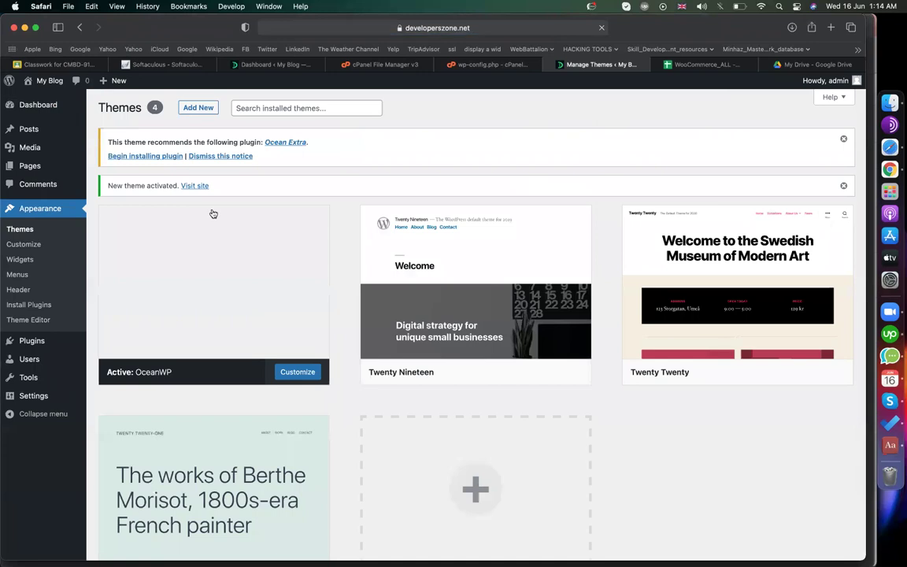
# - Install and activate the Ocean Extra plugin recommended by the theme, using the bulk install action
pyautogui.click(146, 156)
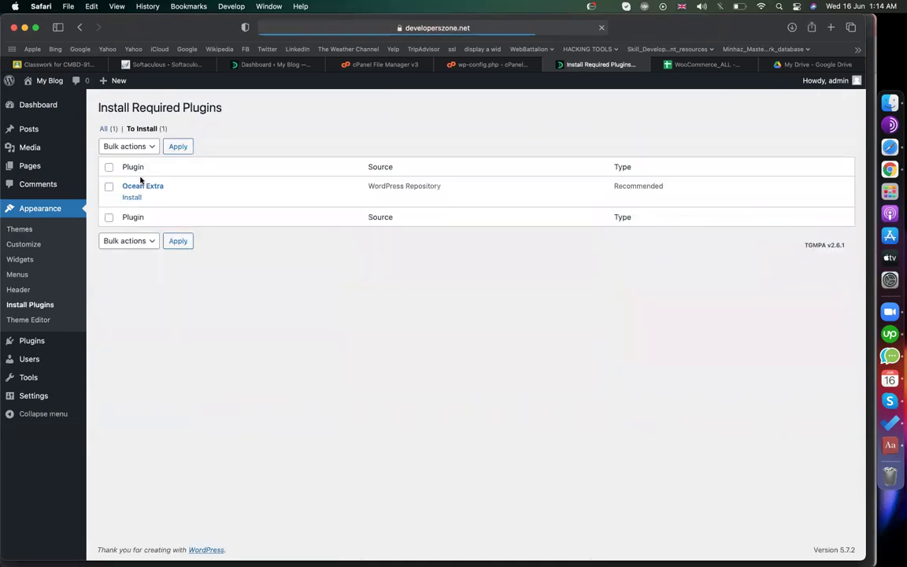
pyautogui.click(110, 168)
pyautogui.click(107, 144)
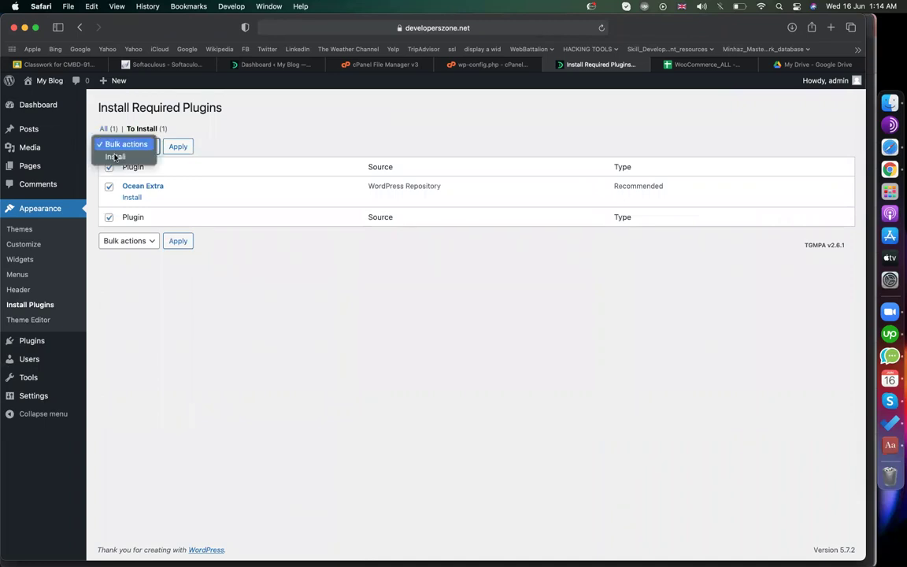
pyautogui.click(115, 156)
pyautogui.click(178, 147)
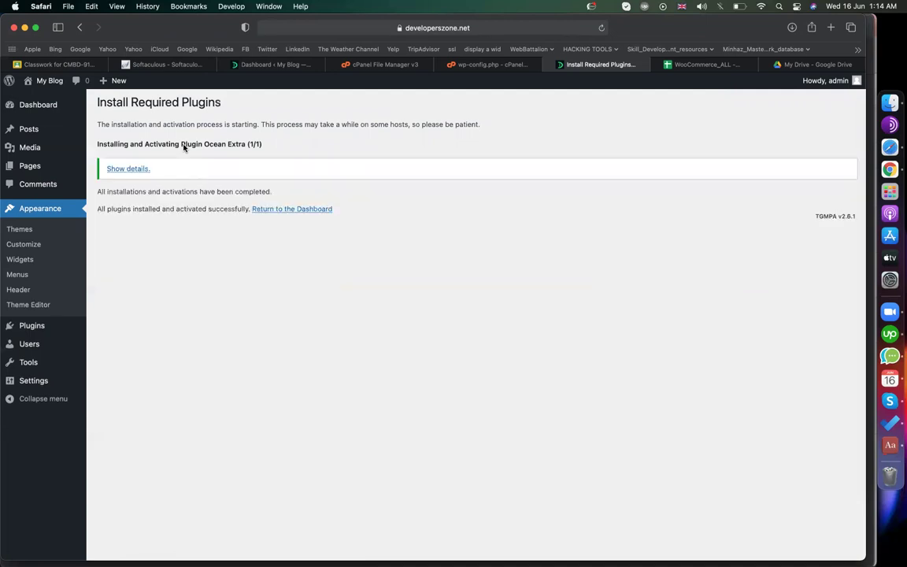
# - Start the OceanWP setup wizard from the dashboard and choose the Store eCommerce template as the demo to install
pyautogui.click(45, 107)
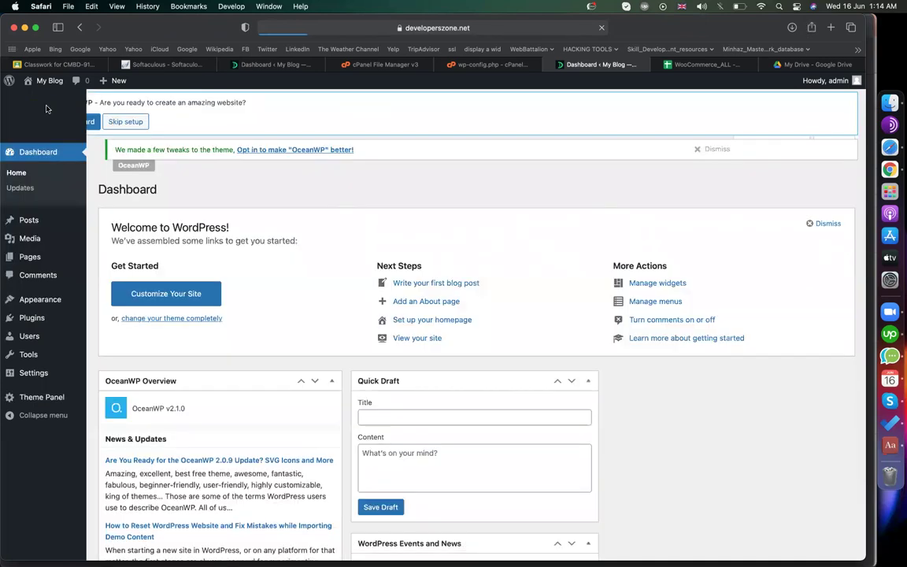
pyautogui.click(122, 151)
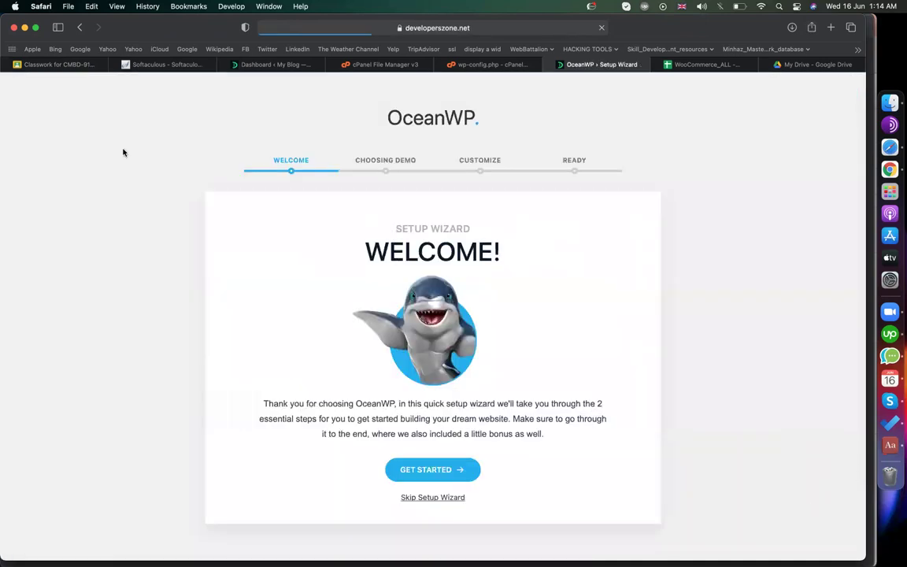
pyautogui.click(411, 467)
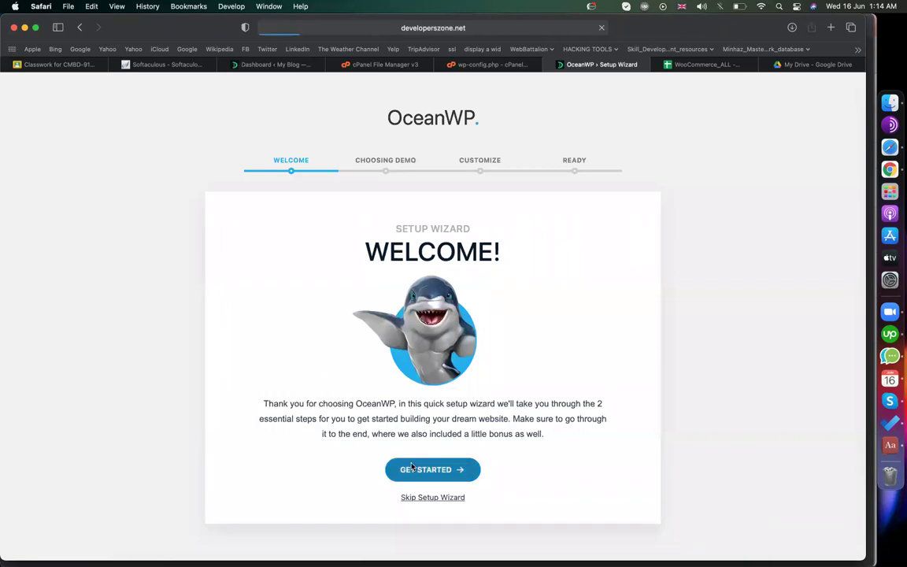
pyautogui.click(463, 295)
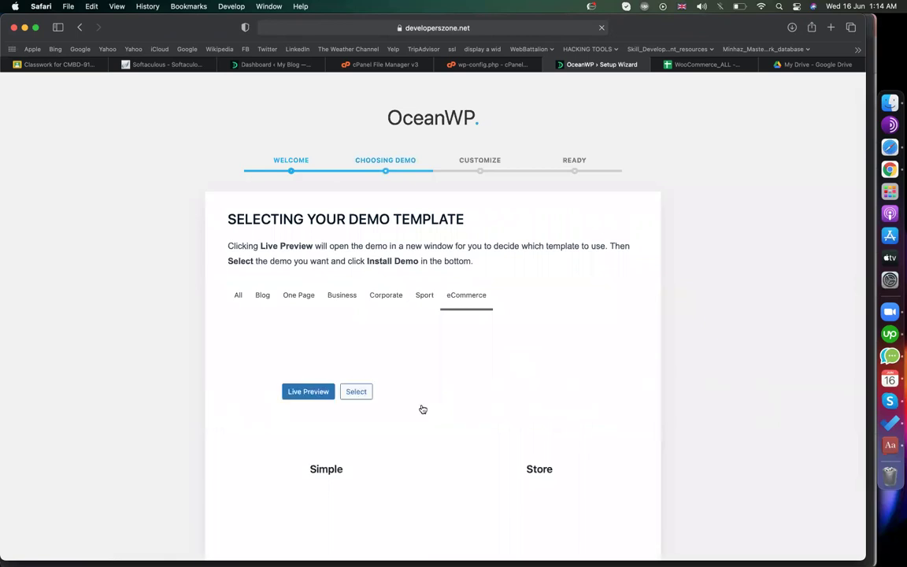
pyautogui.scroll(-2, 423, 409)
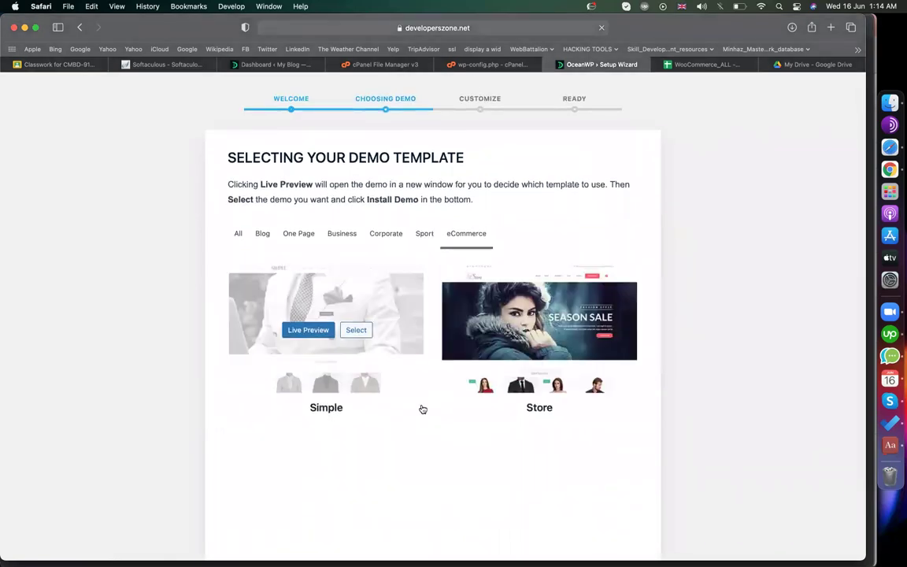
pyautogui.scroll(-1, 421, 408)
pyautogui.click(569, 317)
pyautogui.scroll(-3, 622, 358)
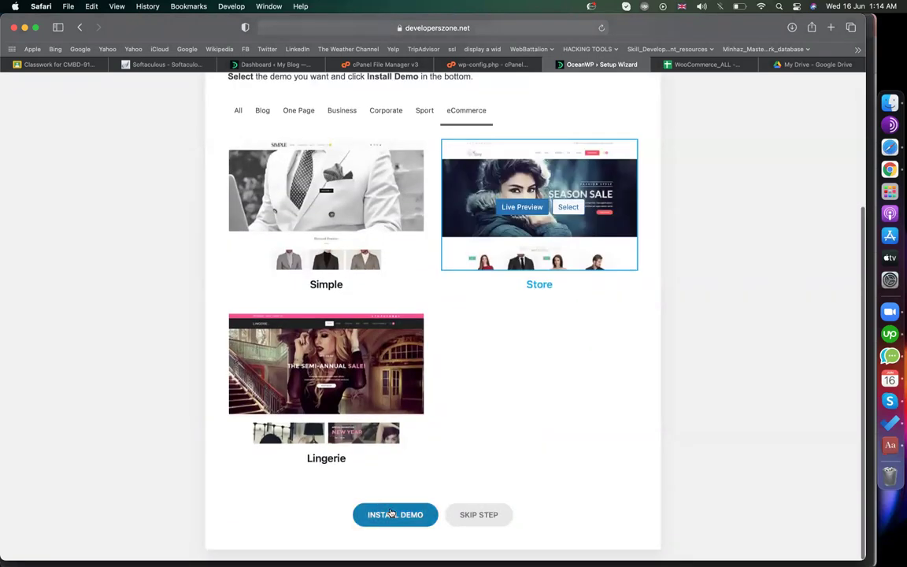
pyautogui.click(393, 512)
# - Install the required plugins from Ocean Custom Sidebar through WooCommerce, then import the Store demo with XML data, customizer settings and widgets
pyautogui.click(595, 258)
pyautogui.click(595, 287)
pyautogui.click(595, 314)
pyautogui.click(593, 341)
pyautogui.click(589, 368)
pyautogui.click(590, 396)
pyautogui.click(598, 423)
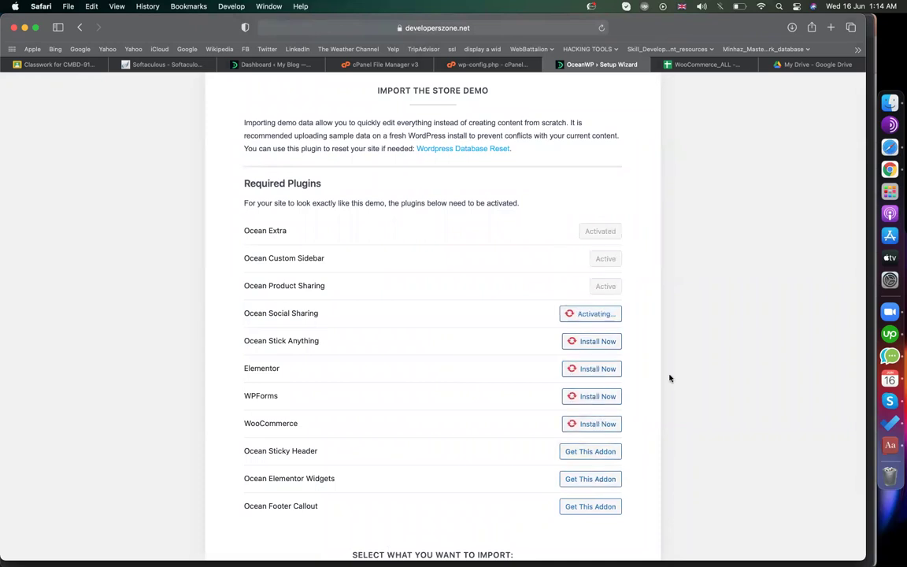
pyautogui.scroll(-3, 669, 377)
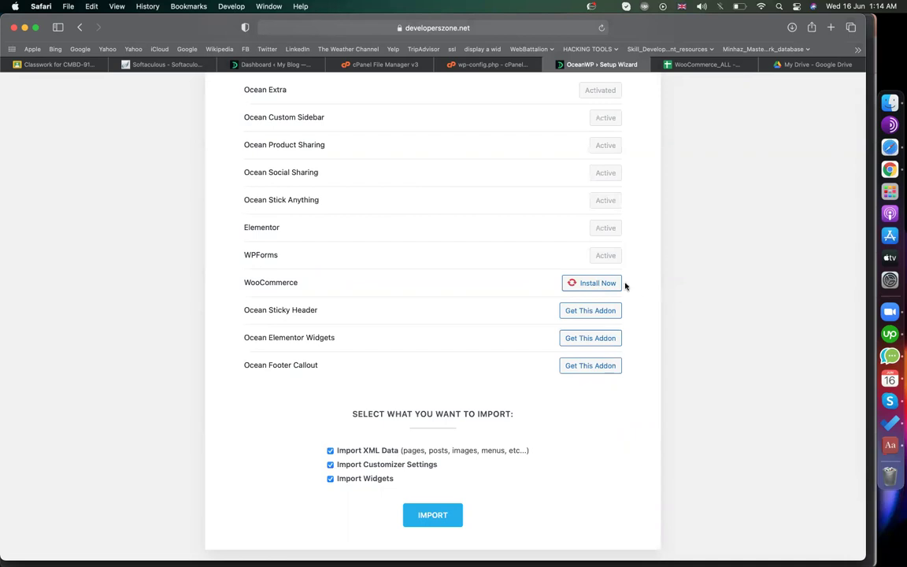
pyautogui.click(599, 283)
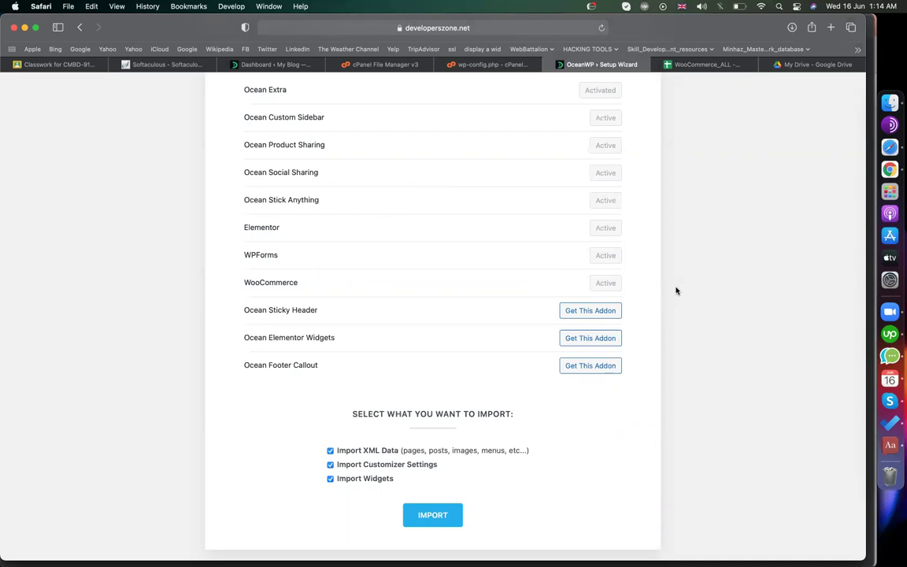
pyautogui.click(432, 515)
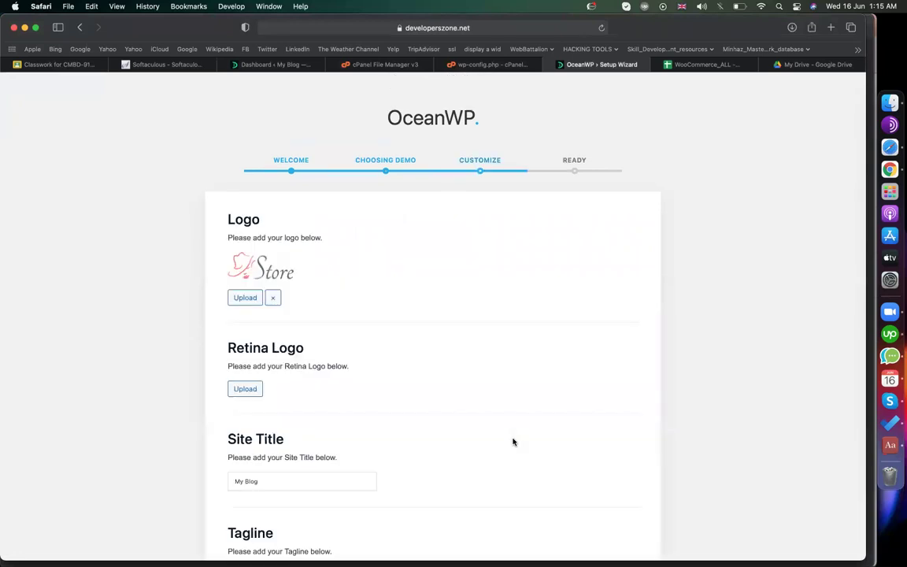
# - Enter a site title beginning "CMBD S" and a tagline beginning "get best pr", then continue to the wizard's final stage
pyautogui.scroll(-5, 512, 442)
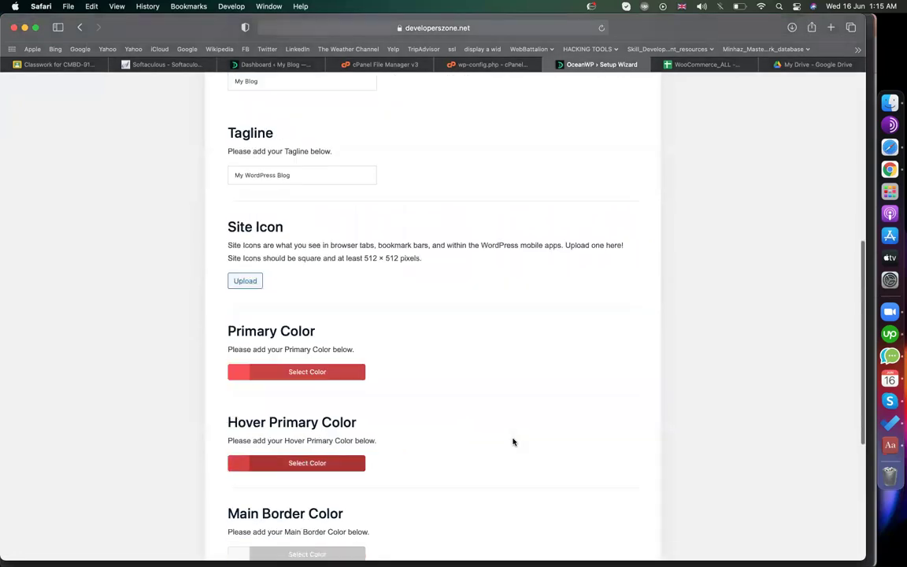
pyautogui.scroll(5, 504, 348)
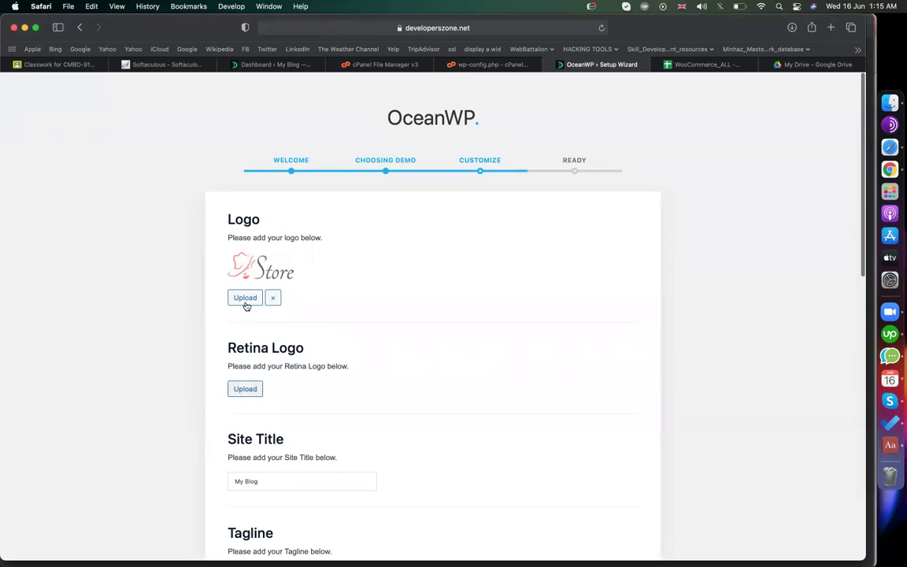
pyautogui.scroll(-3, 261, 381)
pyautogui.moveTo(283, 376); pyautogui.dragTo(282, 375)
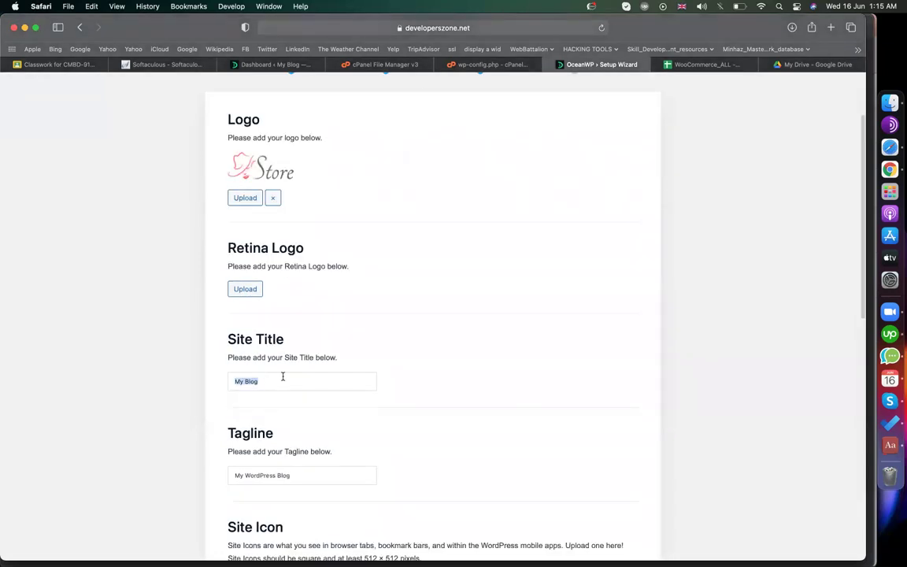
pyautogui.write('CMBD S')
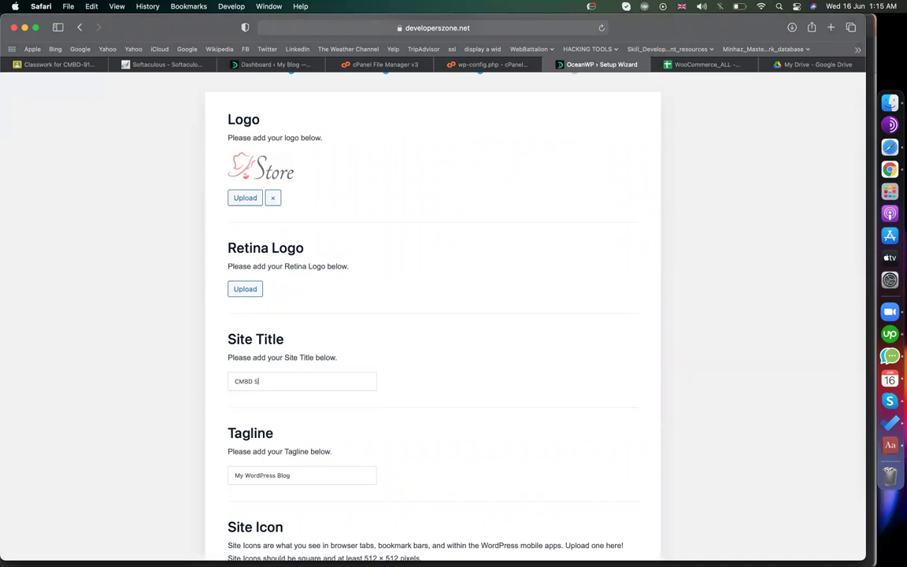
pyautogui.tripleClick(310, 472)
pyautogui.press('super+a')
pyautogui.write('get best prro')
pyautogui.press('BackSpace')
pyautogui.press('BackSpace')
pyautogui.scroll(-15, 311, 441)
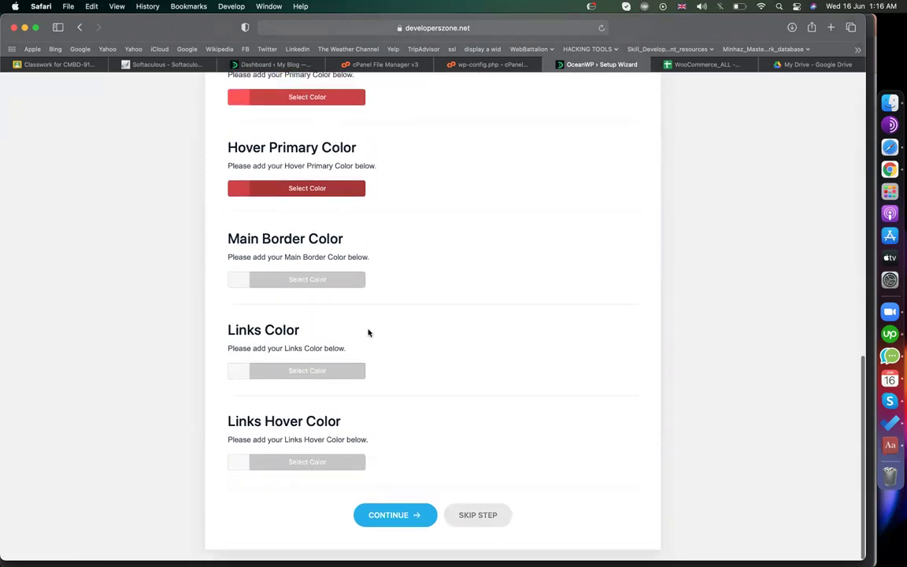
pyautogui.click(398, 523)
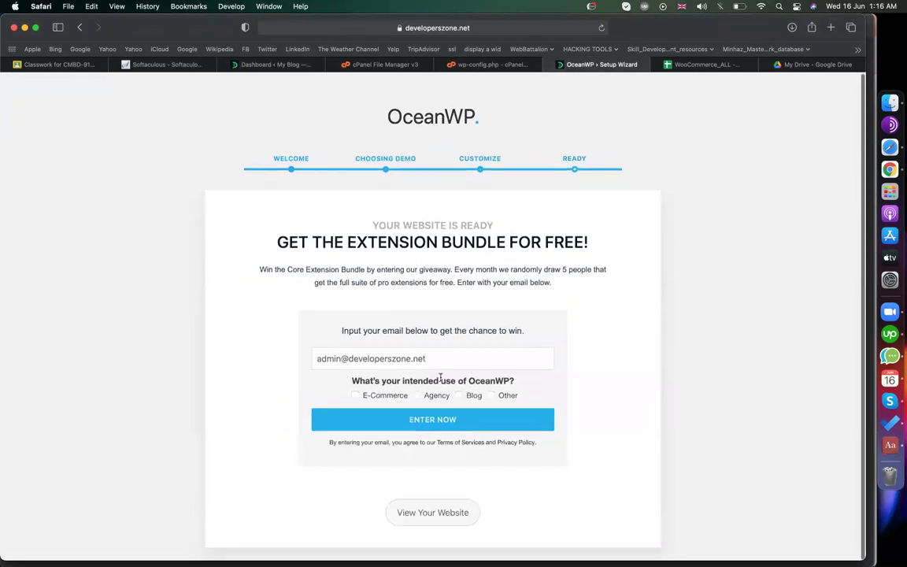
# - Leave the setup wizard and open the imported store's front end at its home page
pyautogui.click(417, 516)
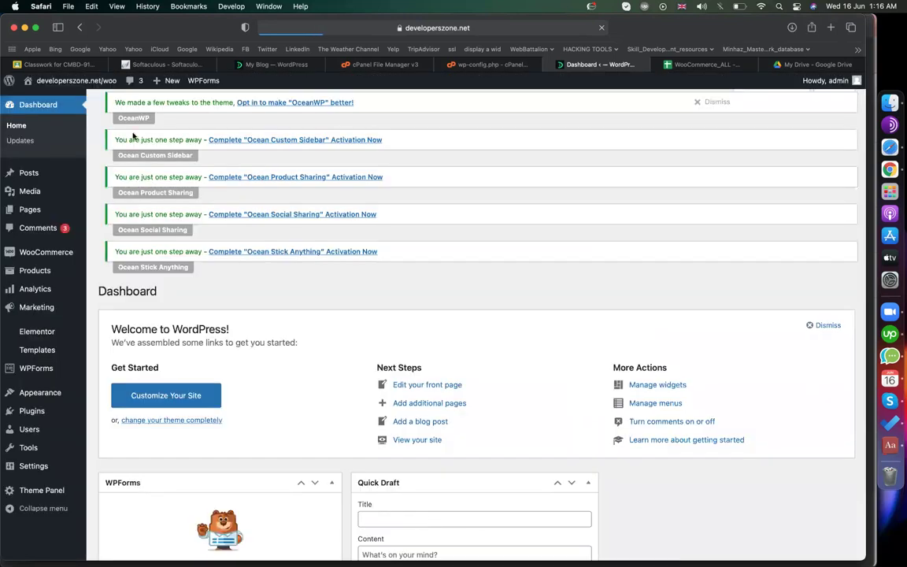
pyautogui.moveTo(43, 401)
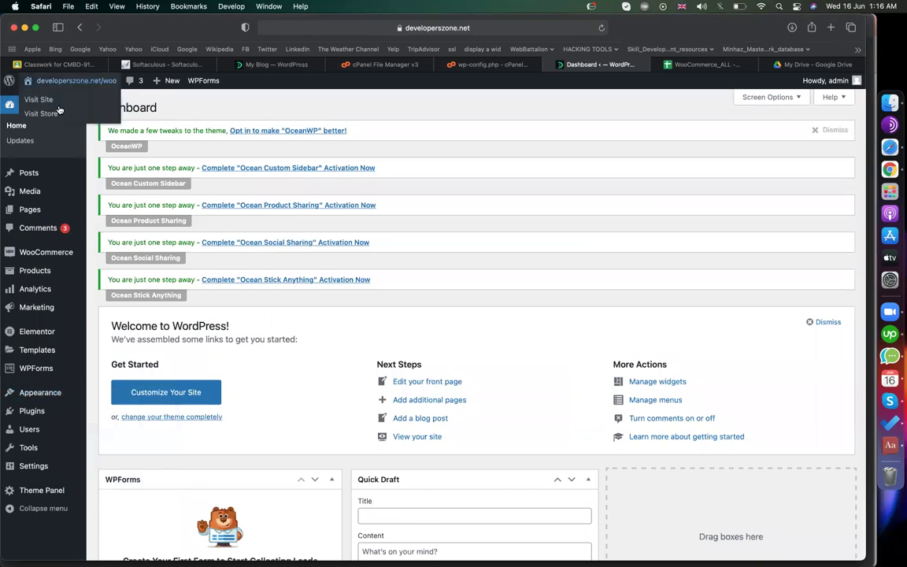
pyautogui.click(59, 110)
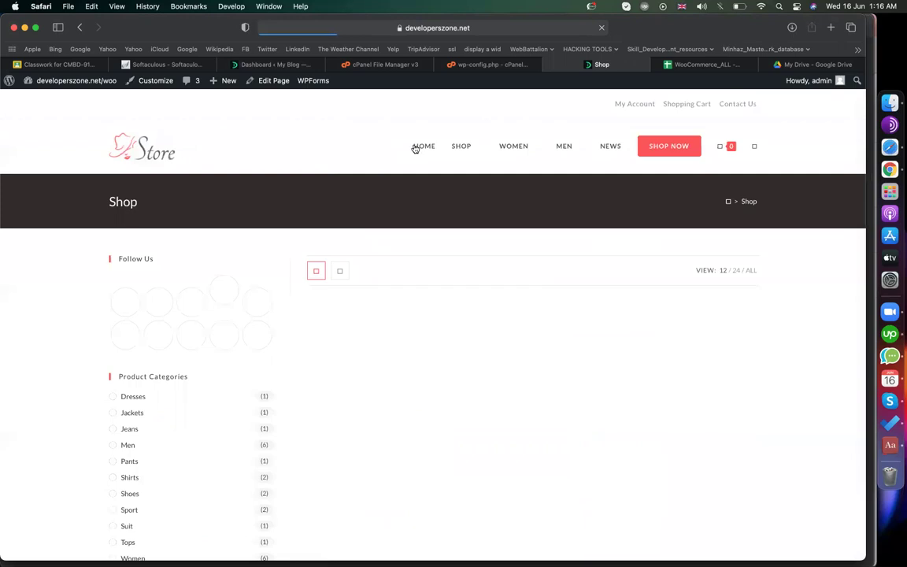
pyautogui.click(423, 146)
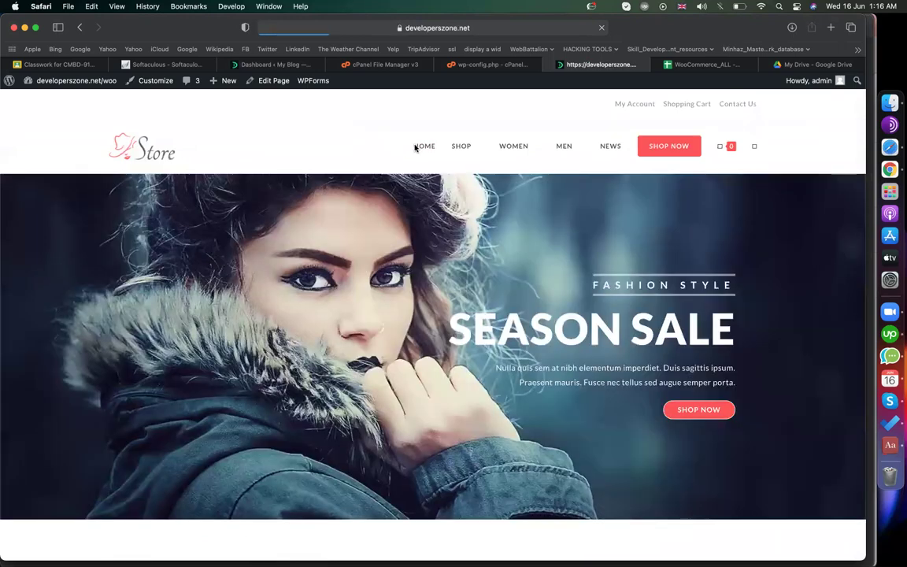
# - Examine the imported store home page, from the hero banner and product sections to the footer, and its navigation menu
pyautogui.scroll(-15, 554, 251)
pyautogui.scroll(15, 554, 251)
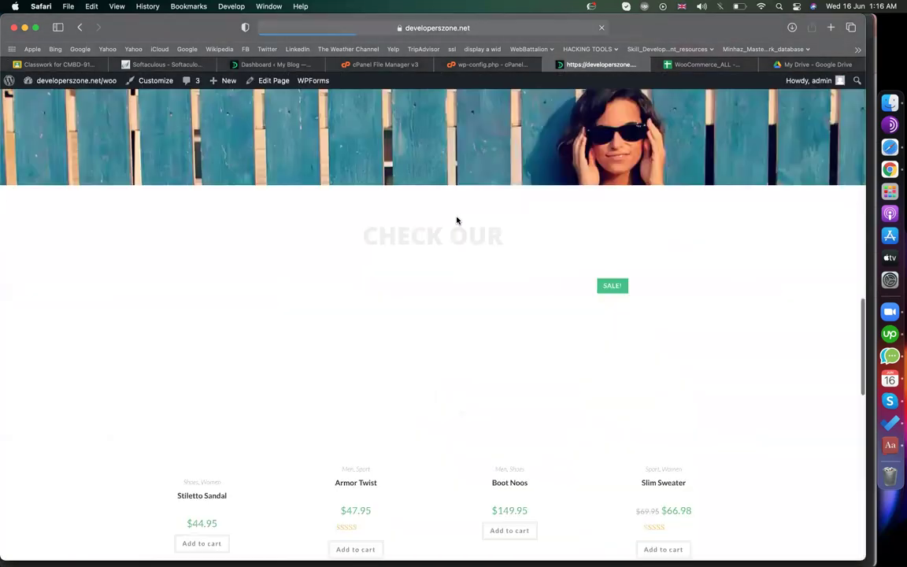
pyautogui.scroll(-4, 448, 375)
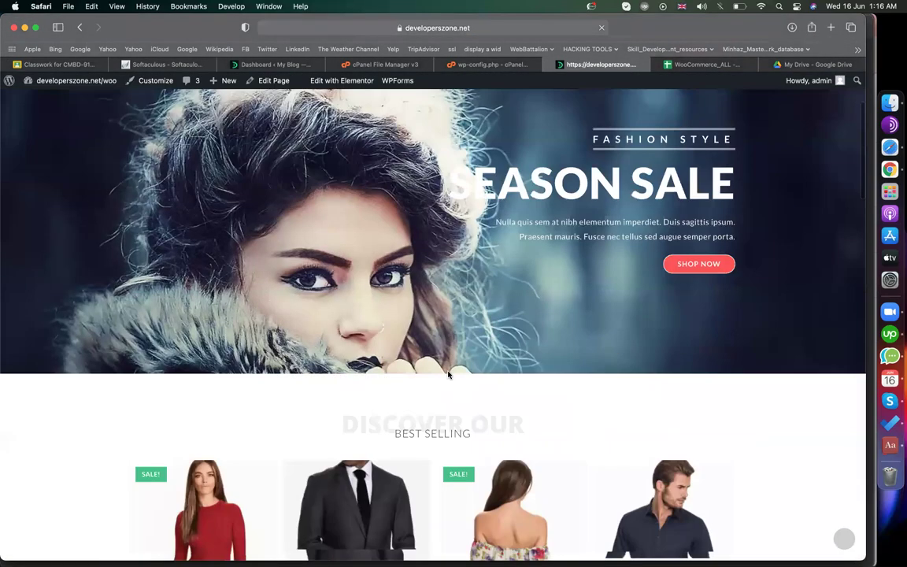
pyautogui.scroll(-2, 449, 376)
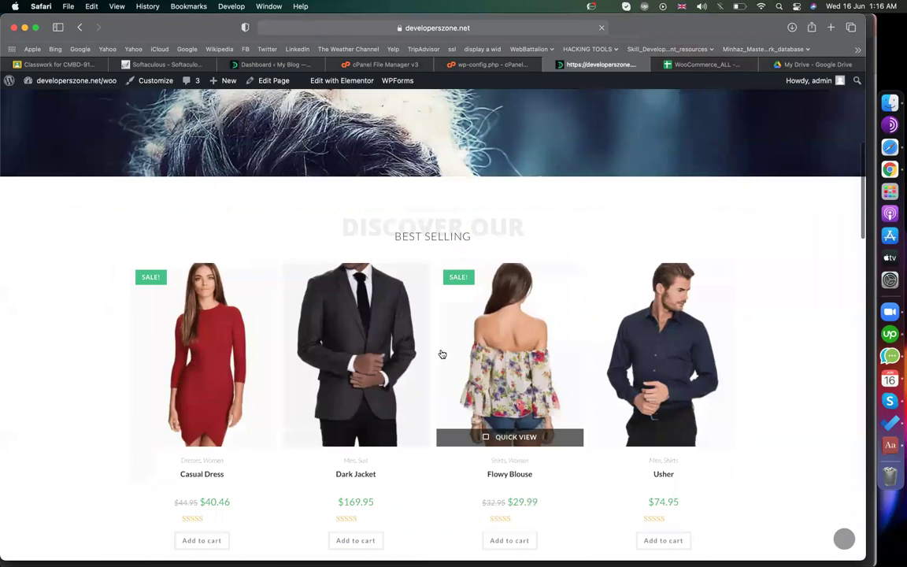
pyautogui.scroll(-2, 170, 337)
pyautogui.scroll(-4, 357, 288)
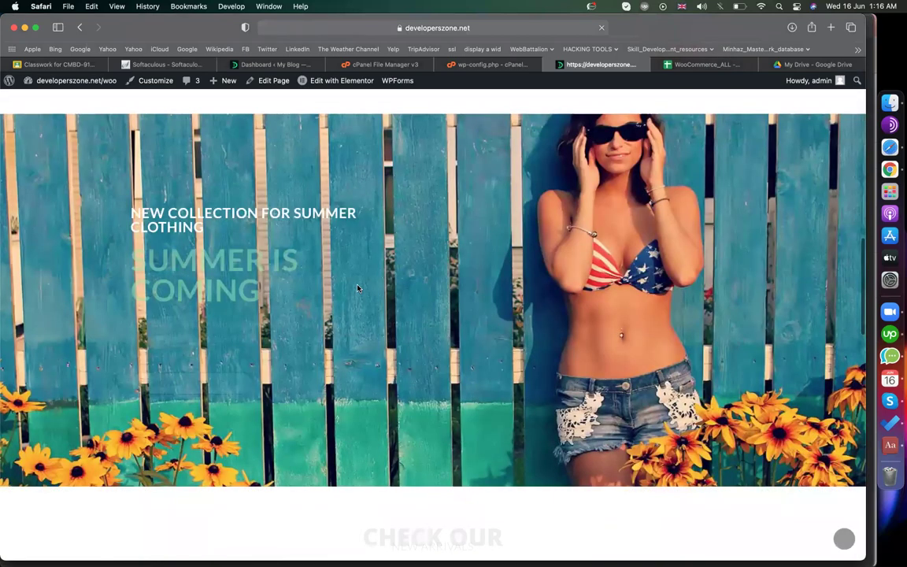
pyautogui.scroll(-10, 358, 286)
pyautogui.scroll(-7, 418, 272)
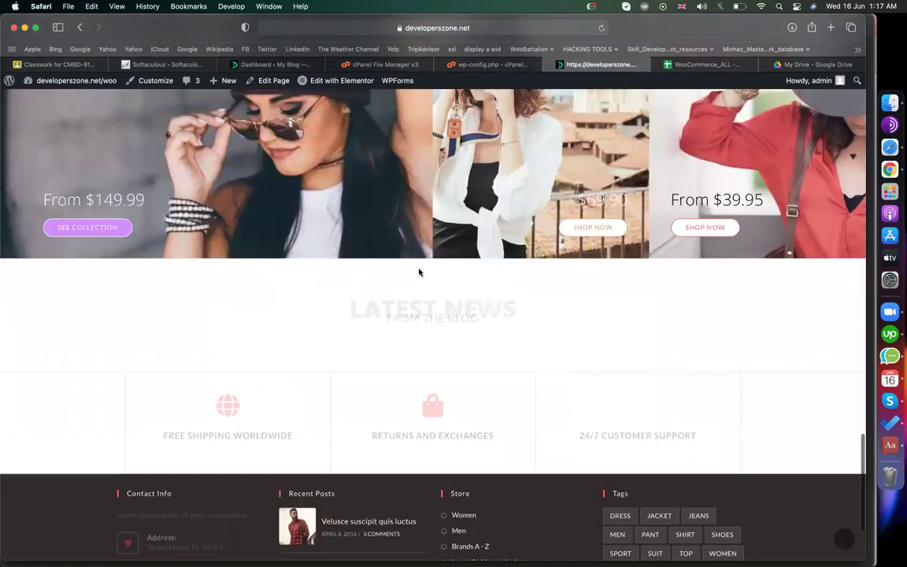
pyautogui.scroll(-1, 419, 273)
pyautogui.scroll(1, 409, 307)
pyautogui.scroll(-1, 397, 362)
pyautogui.scroll(2, 396, 362)
pyautogui.scroll(15, 396, 361)
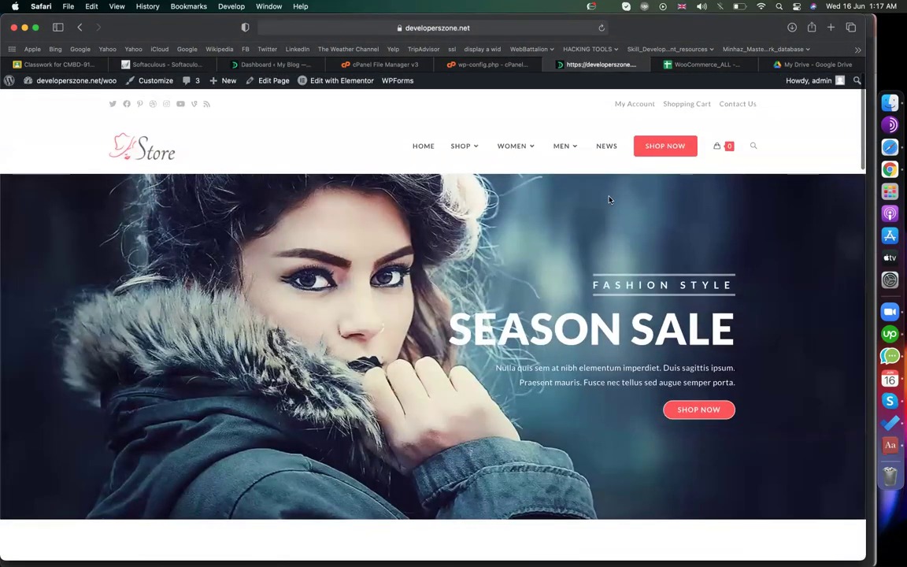
pyautogui.moveTo(464, 149)
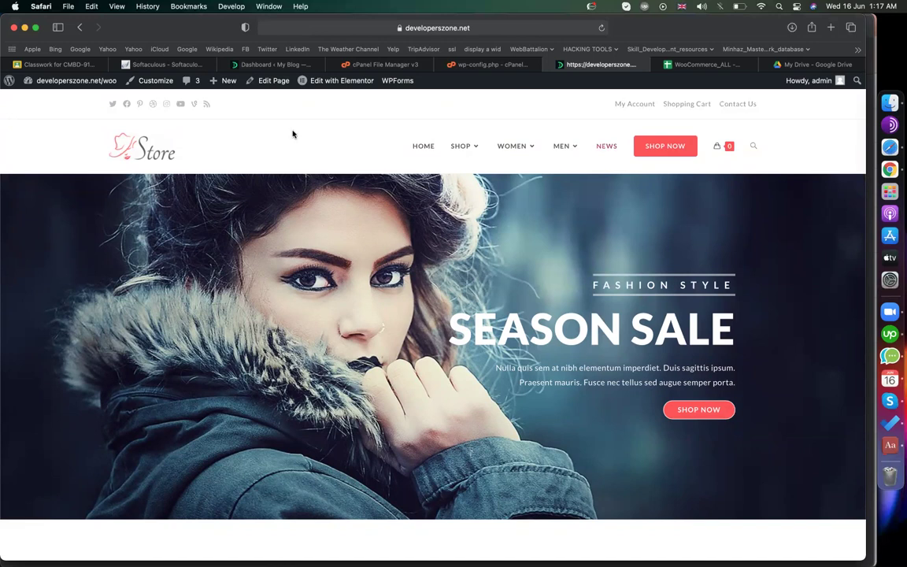
# - Return from the storefront to the WordPress dashboard and open the Menus page for editing site menus
pyautogui.moveTo(79, 81)
pyautogui.click(67, 100)
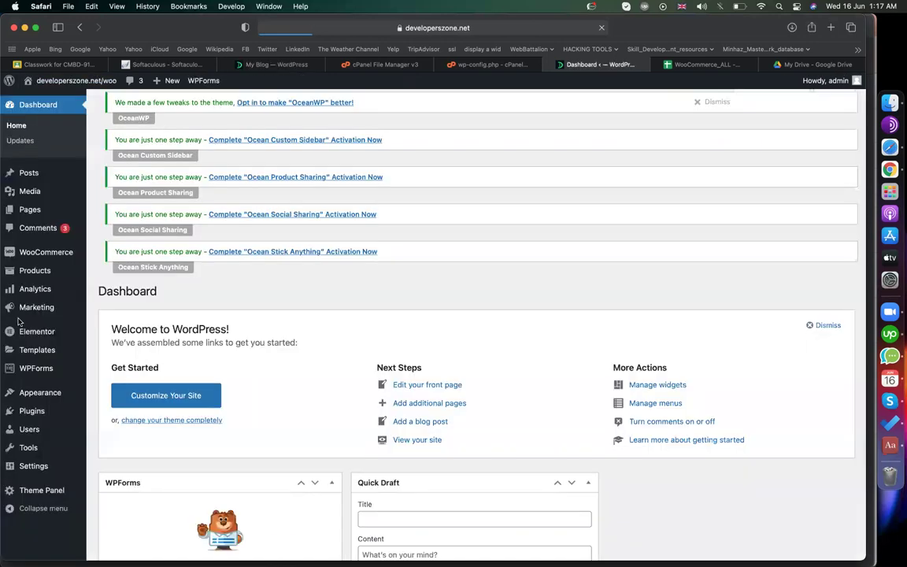
pyautogui.moveTo(39, 392)
pyautogui.click(109, 439)
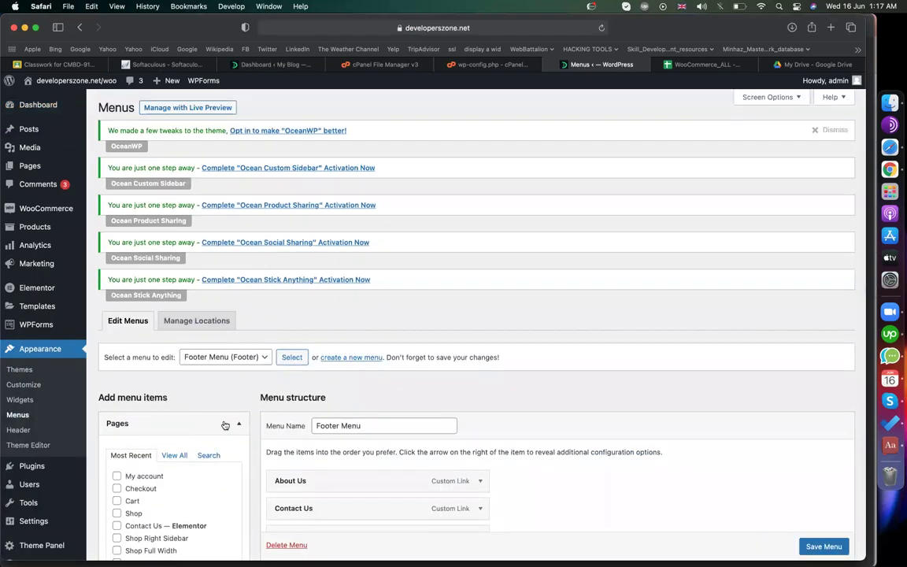
pyautogui.scroll(-5, 225, 425)
pyautogui.click(144, 294)
pyautogui.click(141, 306)
pyautogui.click(132, 318)
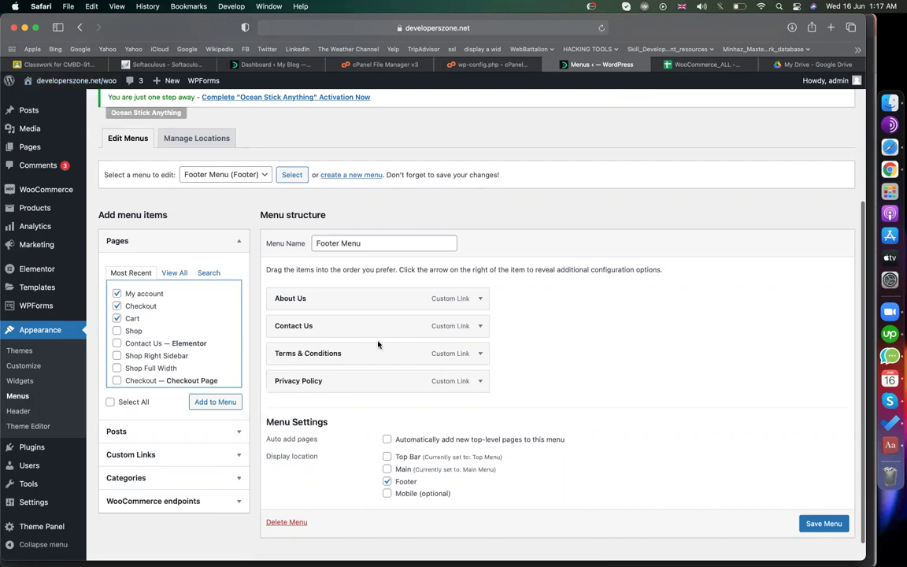
# - Switch the menu being edited to Main Menu (Main) and bring up its page choices
pyautogui.click(228, 174)
pyautogui.click(224, 185)
pyautogui.click(290, 178)
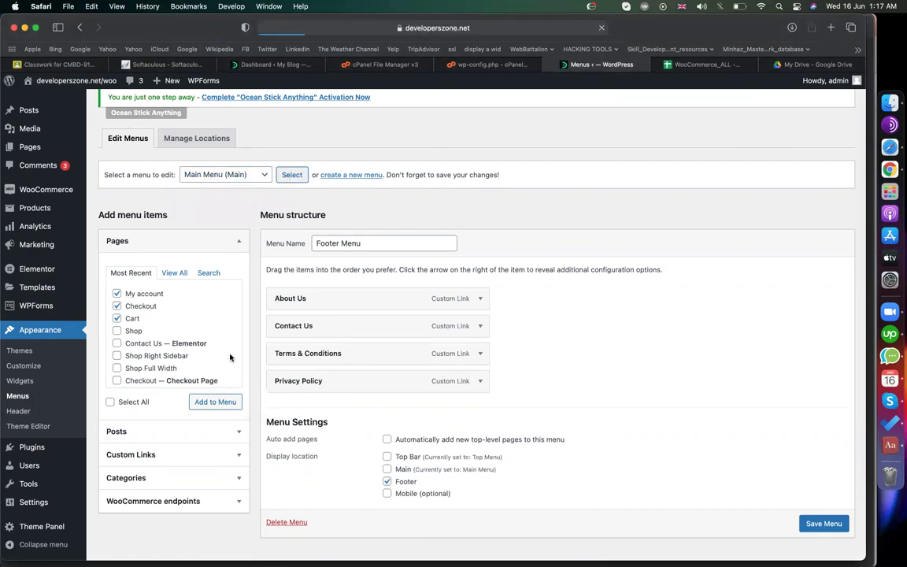
pyautogui.scroll(-5, 154, 303)
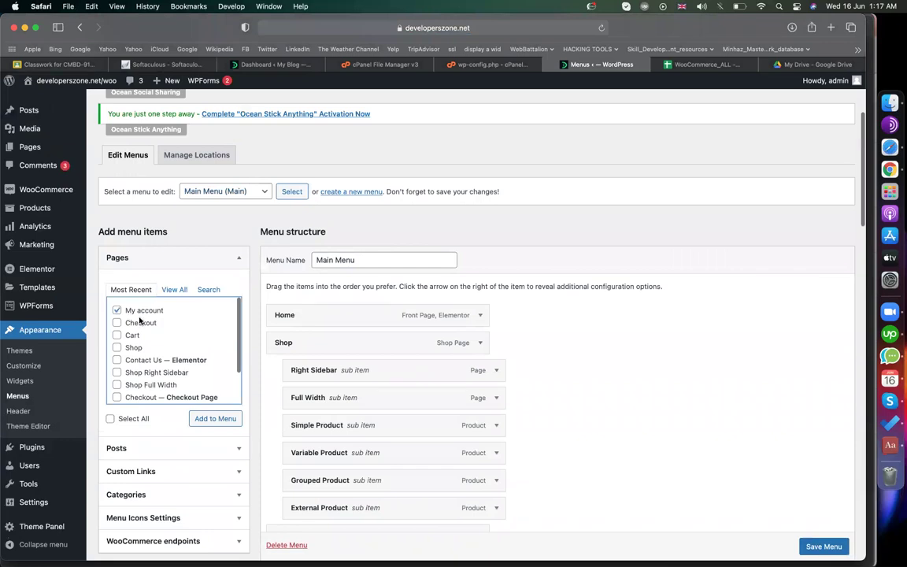
# - Mark the Checkout and Cart pages for adding, and remove the Shop item from the Main Menu structure
pyautogui.click(140, 322)
pyautogui.click(132, 335)
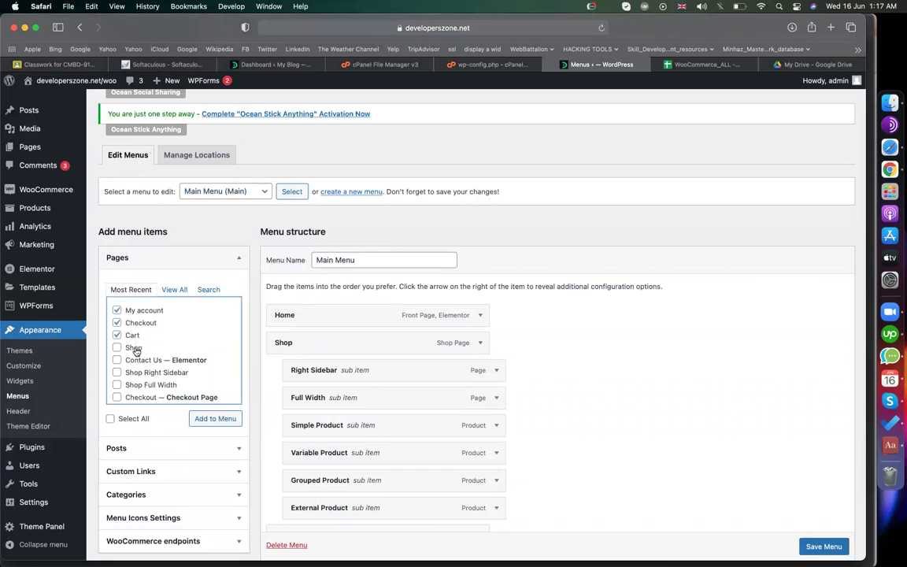
pyautogui.scroll(-2, 479, 299)
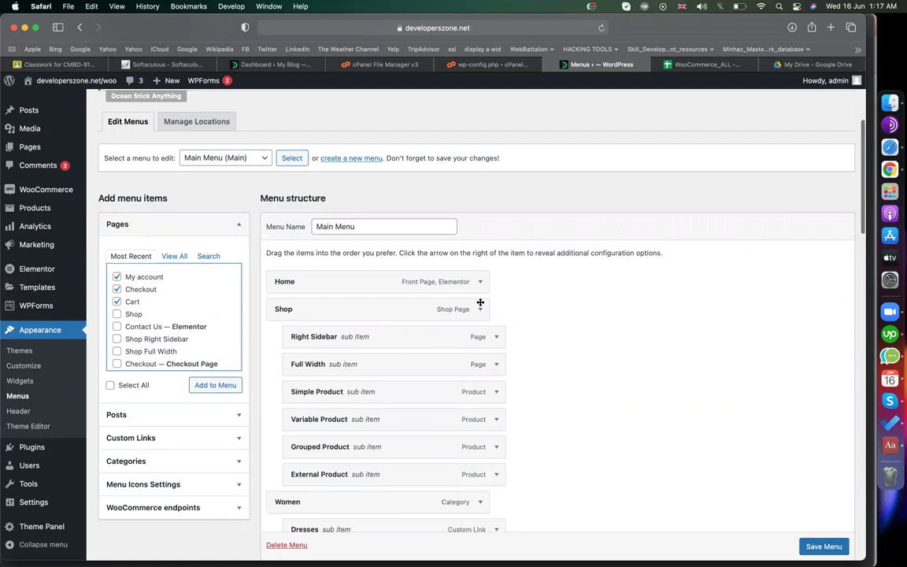
pyautogui.click(478, 276)
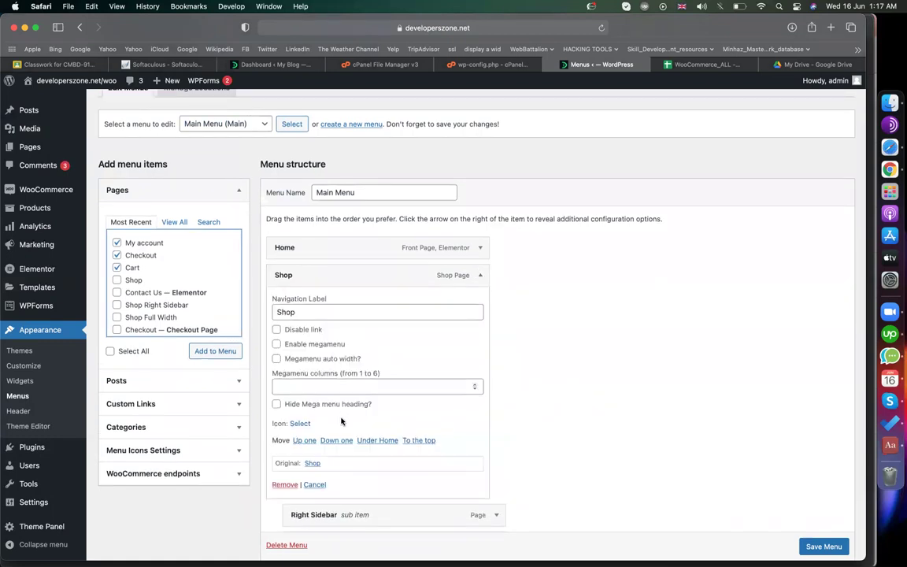
pyautogui.scroll(-2, 286, 423)
pyautogui.click(286, 423)
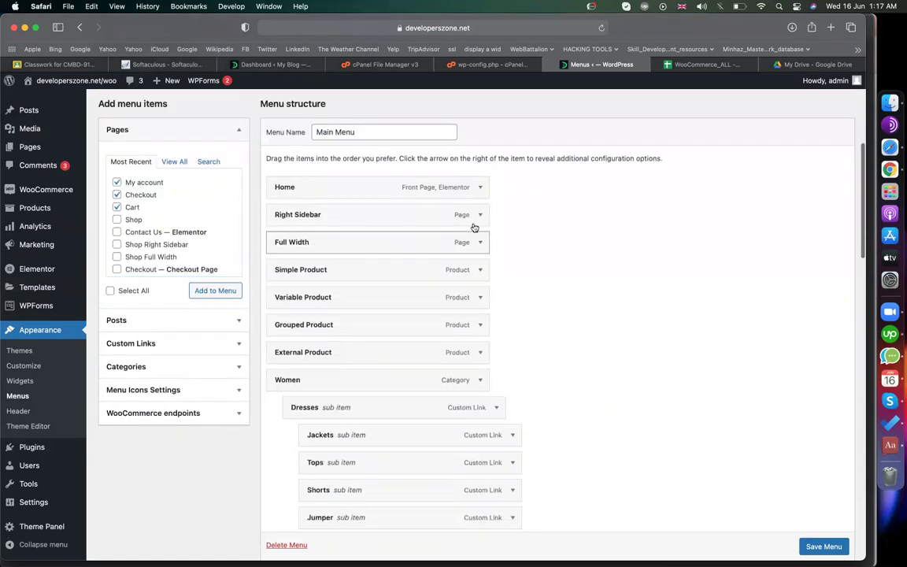
# - Remove the Right Sidebar, Full Width and Simple Product items from the Main Menu
pyautogui.click(479, 215)
pyautogui.click(285, 423)
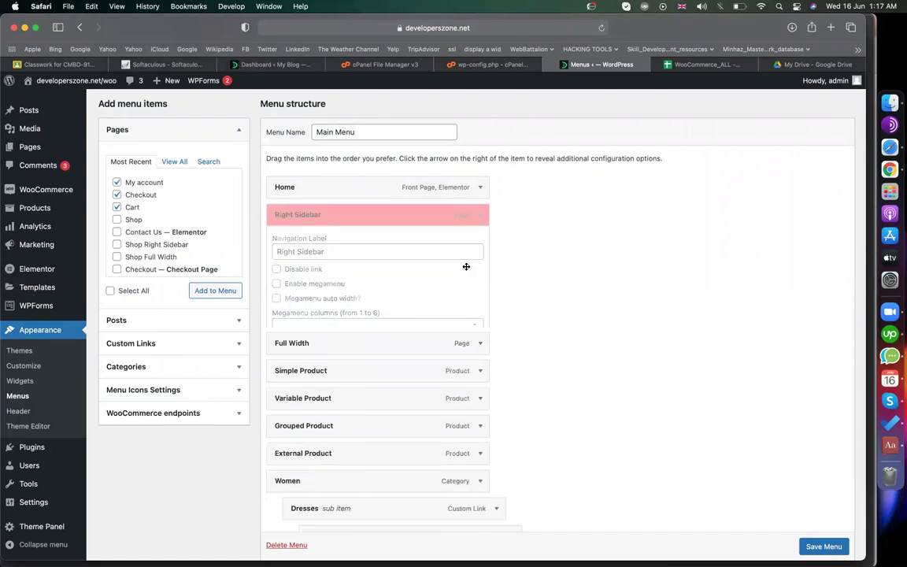
pyautogui.click(479, 214)
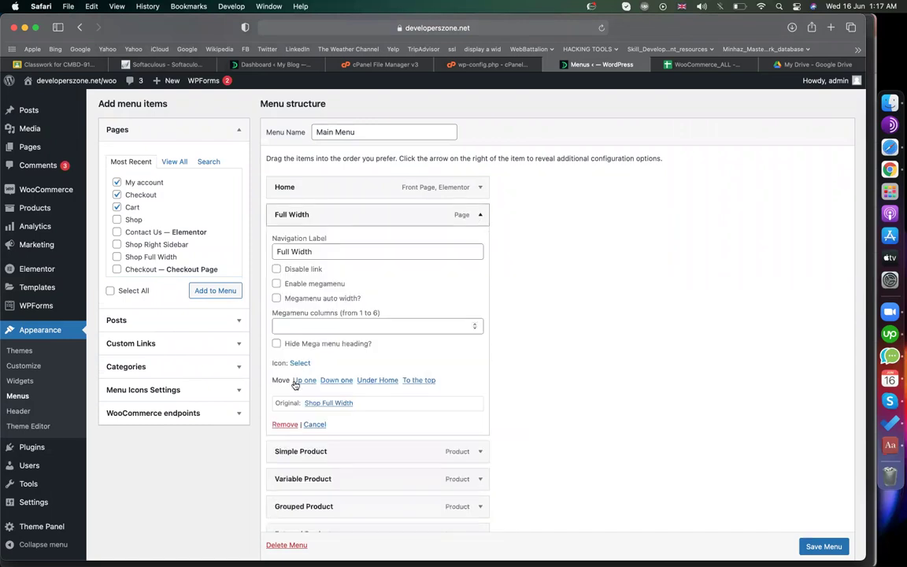
pyautogui.click(285, 424)
pyautogui.click(479, 215)
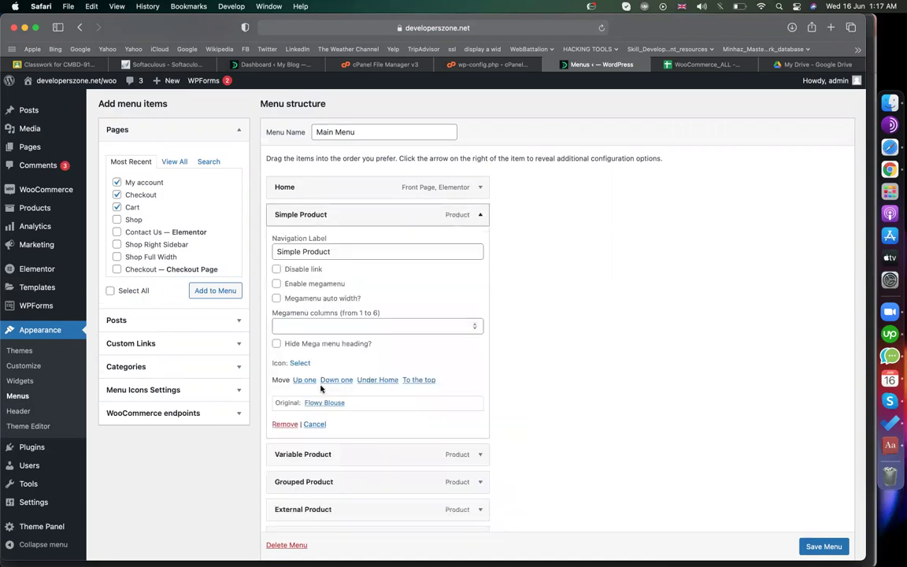
pyautogui.click(284, 423)
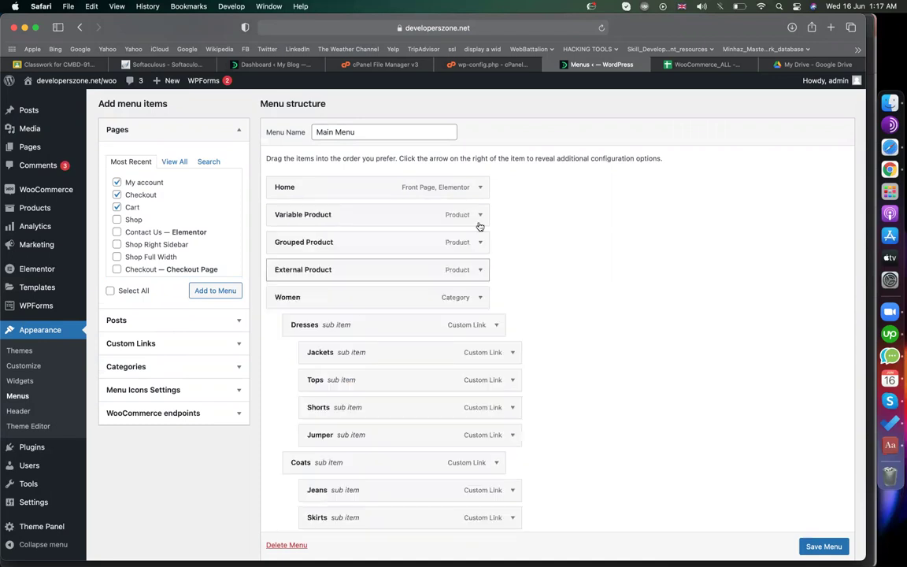
# - Remove the Variable Product, Grouped Product and External Product items from the Main Menu
pyautogui.click(480, 215)
pyautogui.click(285, 425)
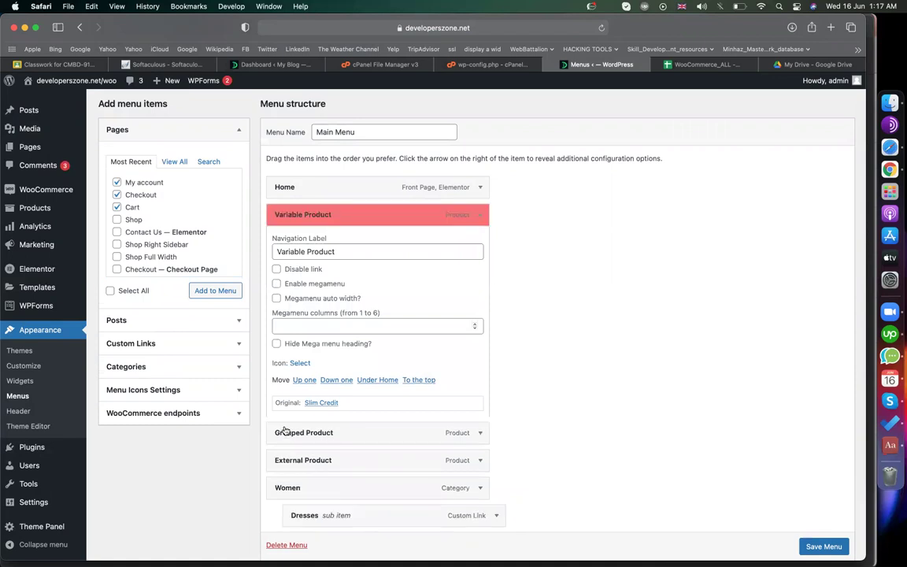
pyautogui.click(482, 214)
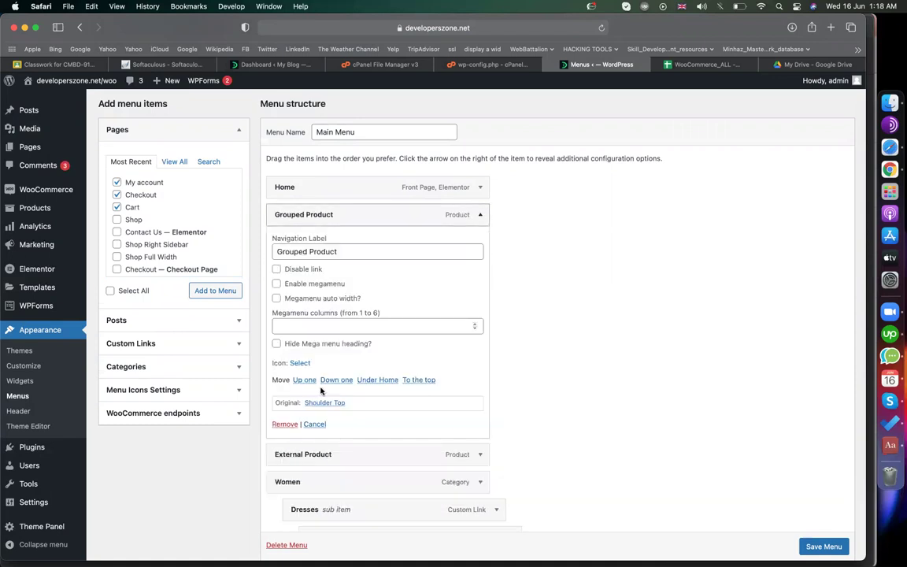
pyautogui.click(285, 424)
pyautogui.click(480, 215)
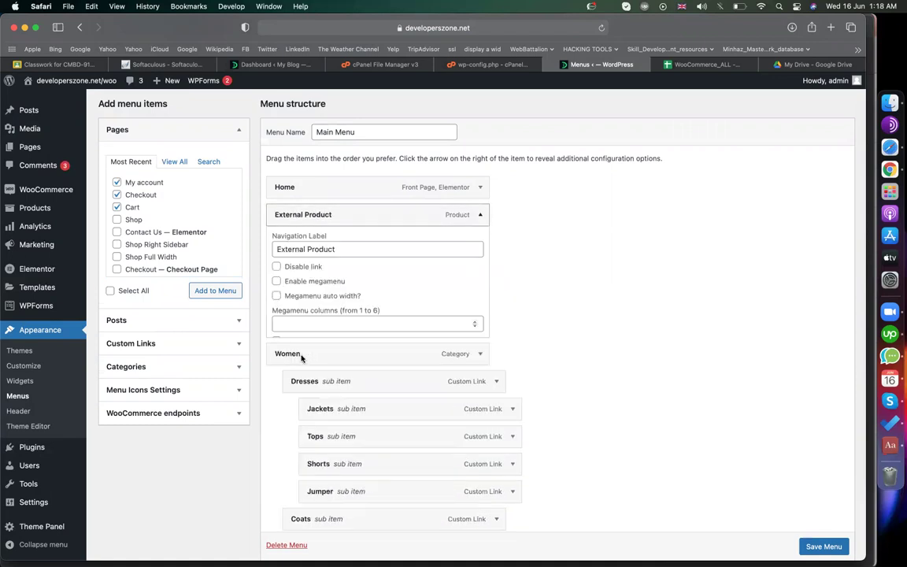
pyautogui.click(284, 423)
# - Remove the News posts-page item near the end of the Main Menu structure
pyautogui.scroll(-2, 362, 316)
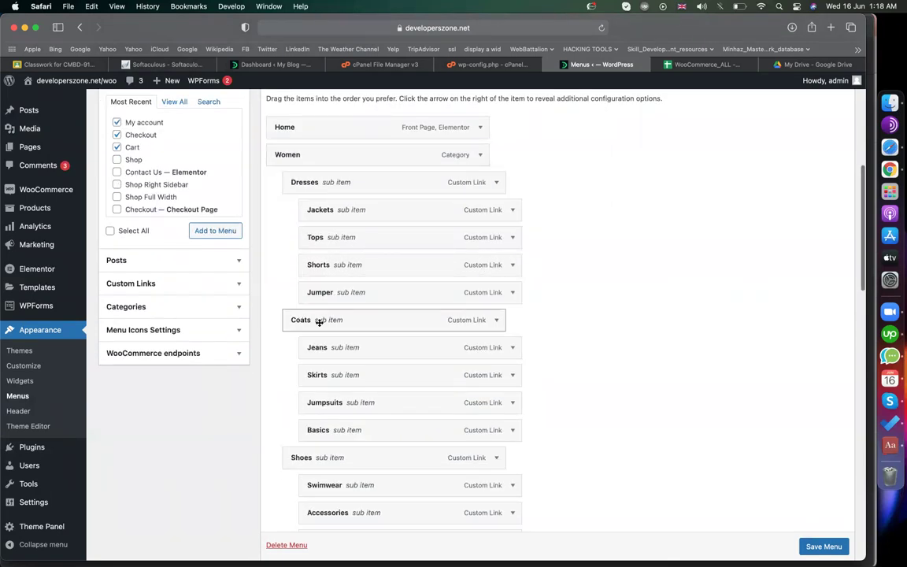
pyautogui.scroll(-4, 295, 429)
pyautogui.scroll(-4, 304, 431)
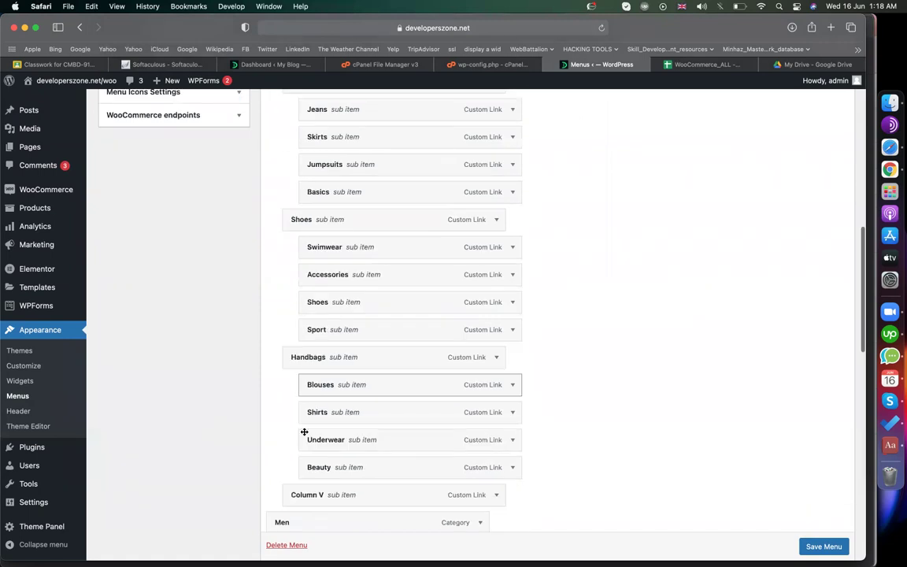
pyautogui.scroll(-15, 304, 431)
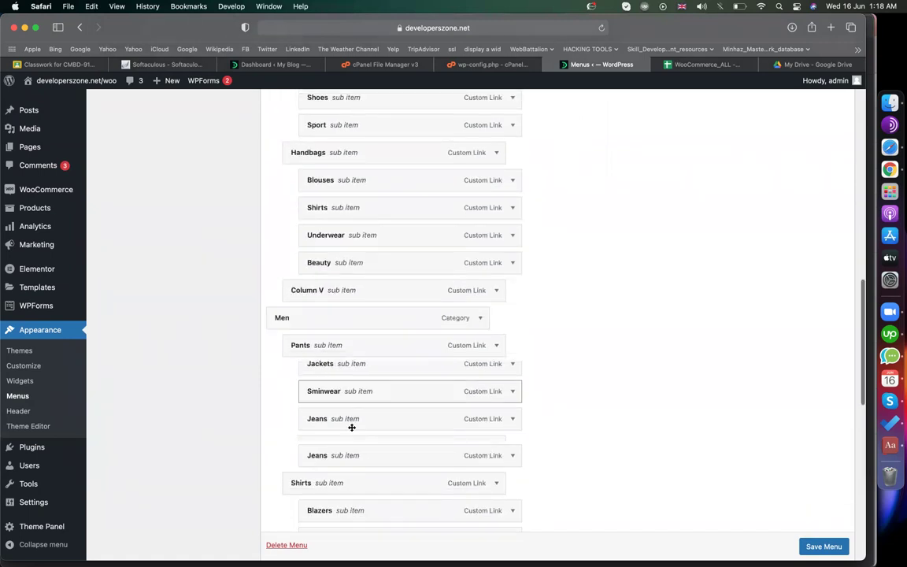
pyautogui.scroll(-4, 259, 426)
pyautogui.scroll(15, 194, 361)
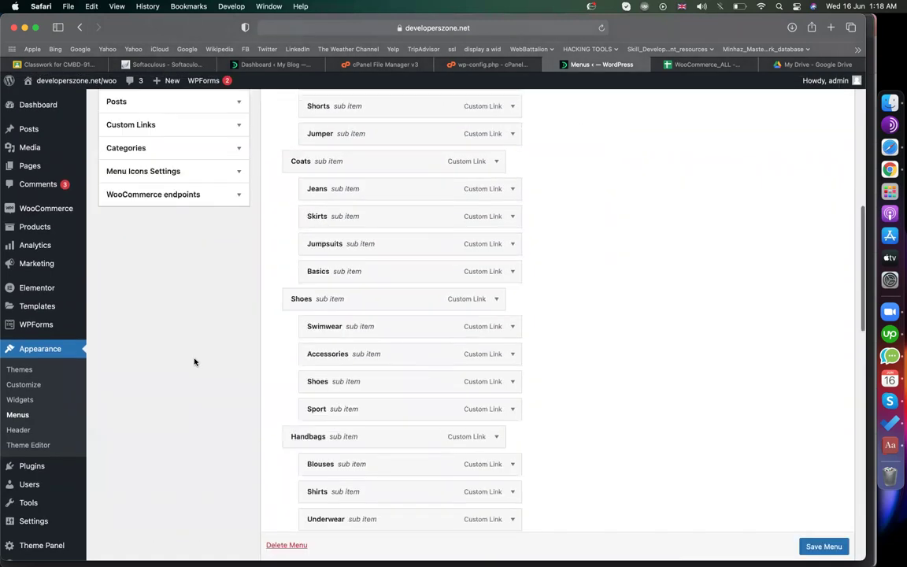
pyautogui.scroll(-8, 194, 360)
pyautogui.scroll(-10, 488, 473)
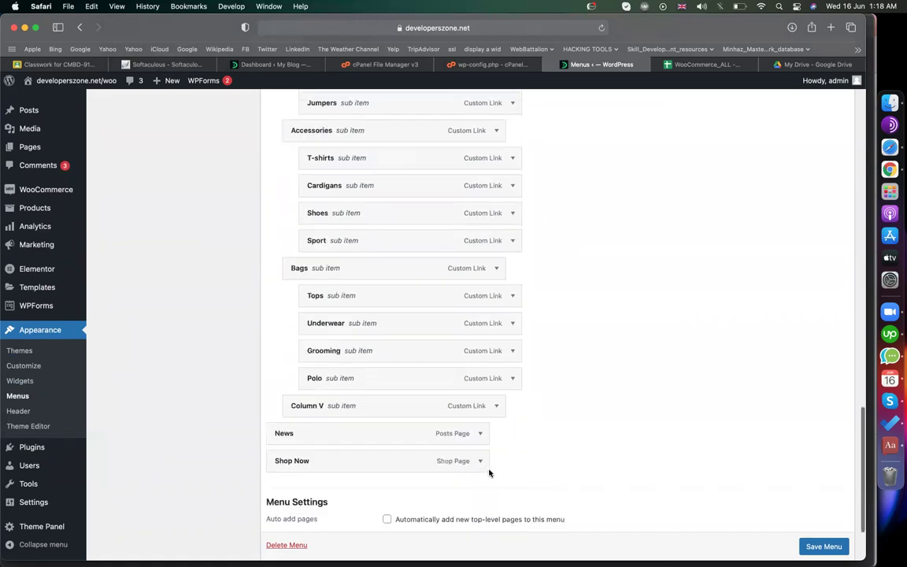
pyautogui.click(480, 433)
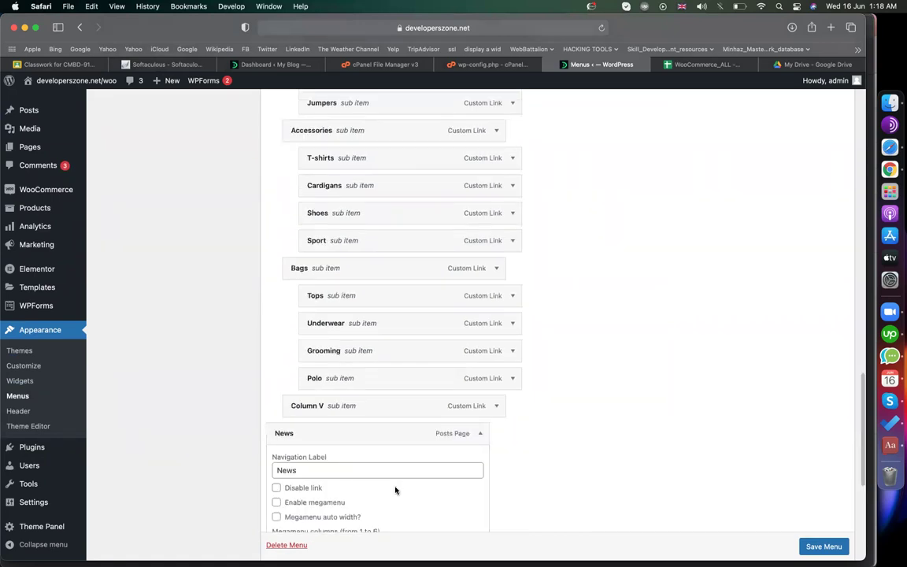
pyautogui.scroll(-3, 339, 480)
pyautogui.click(285, 479)
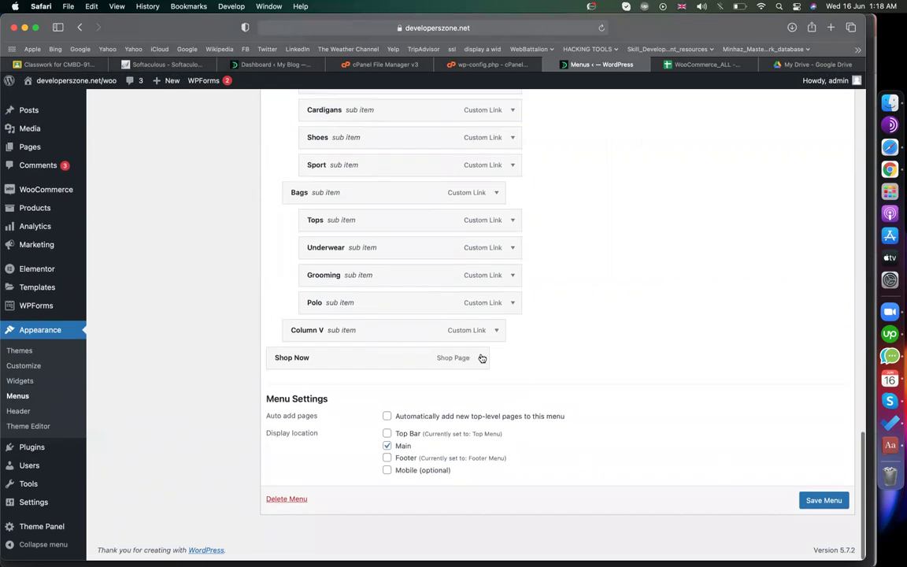
# - Remove the Shop Now item from the end of the Main Menu structure
pyautogui.click(480, 358)
pyautogui.scroll(-2, 295, 496)
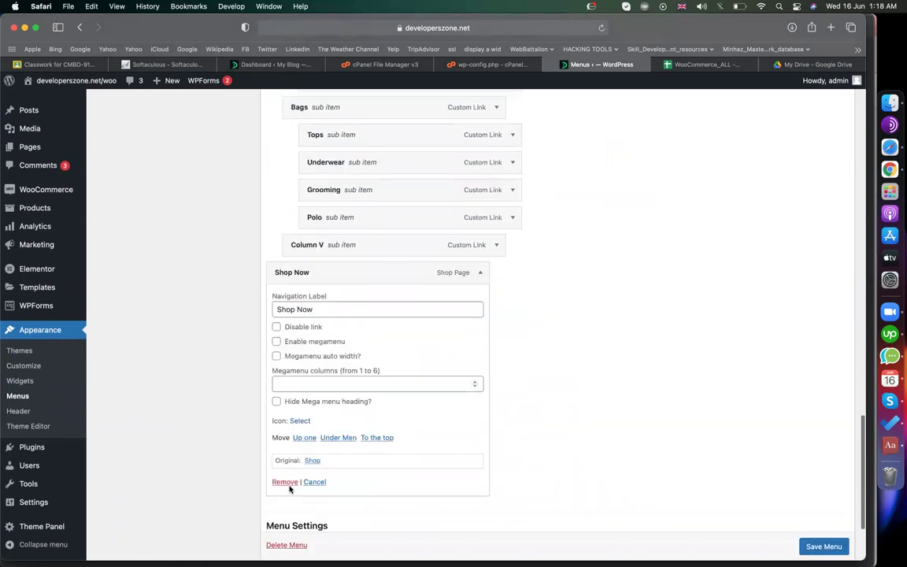
pyautogui.click(285, 481)
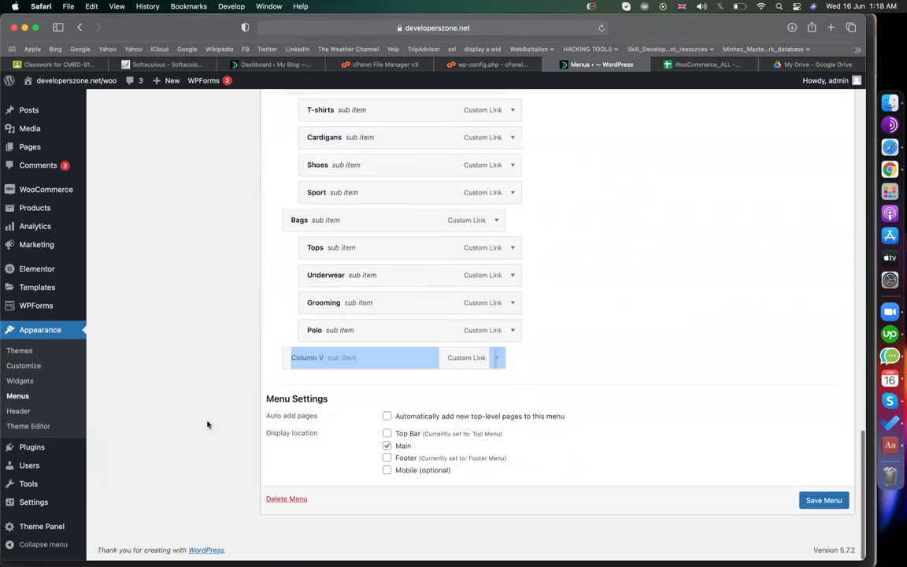
# - Include the Shop page in the selection and add the My account, Checkout, Cart and Shop pages to the Main Menu
pyautogui.scroll(5, 207, 425)
pyautogui.scroll(10, 207, 425)
pyautogui.scroll(-2, 181, 405)
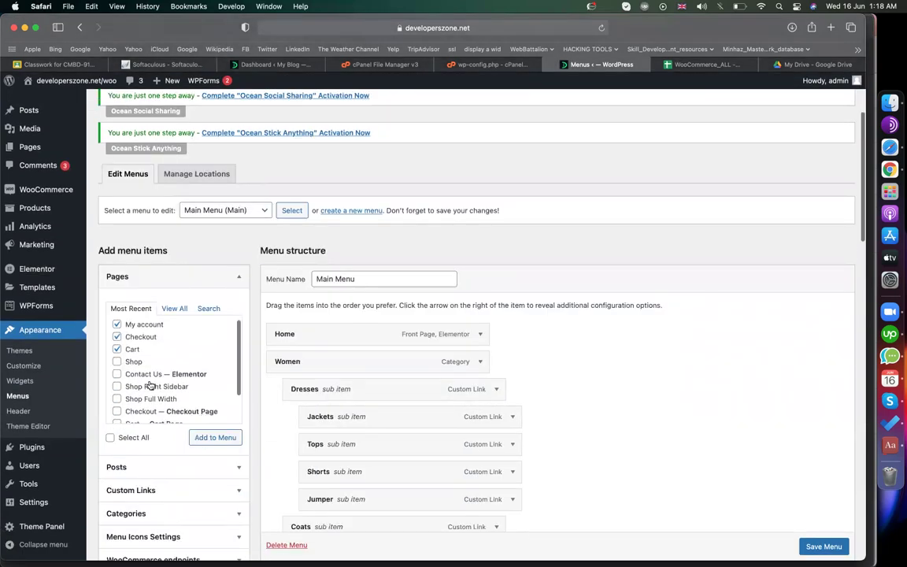
pyautogui.click(135, 363)
pyautogui.click(209, 433)
# - Rearrange the added pages so that Cart is a top-level item with My account and Checkout as its sub items
pyautogui.scroll(-5, 597, 434)
pyautogui.scroll(-15, 597, 435)
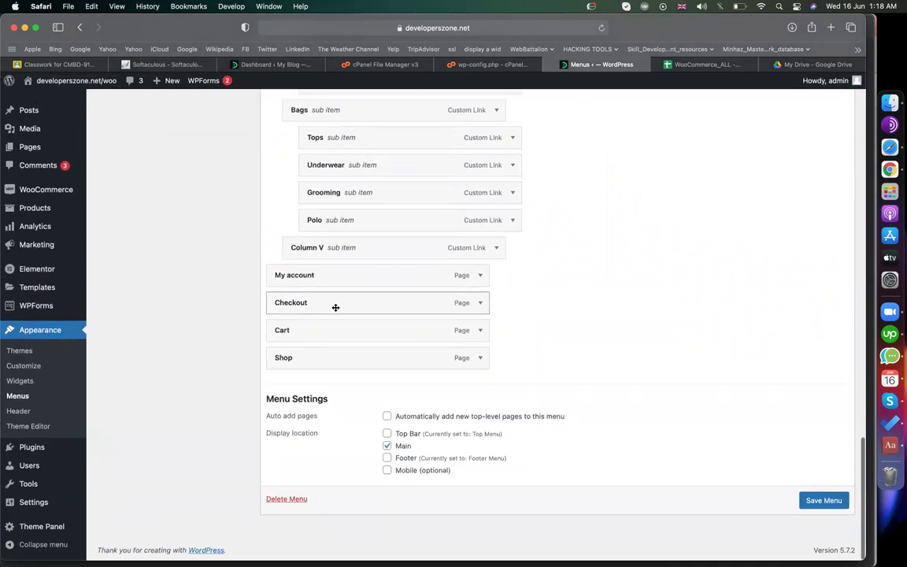
pyautogui.moveTo(336, 324); pyautogui.dragTo(346, 356)
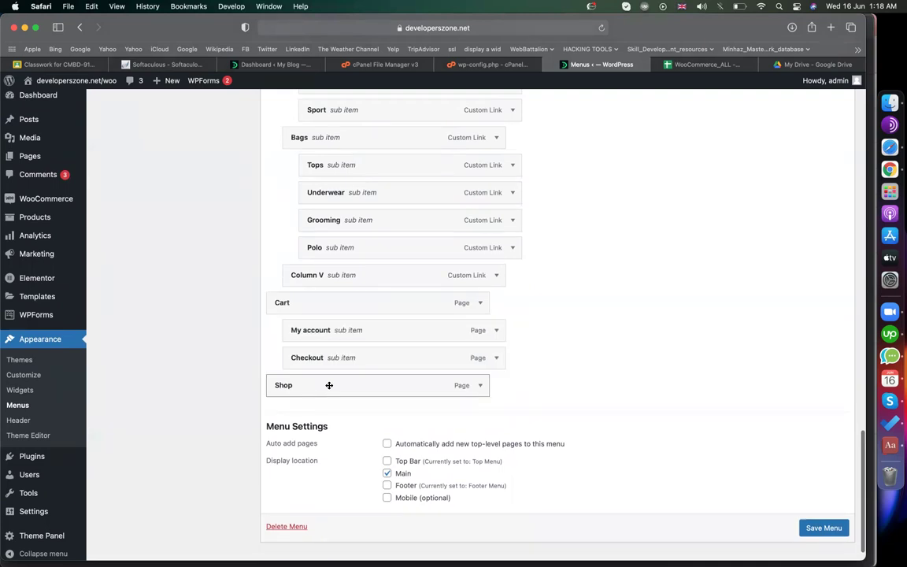
# - Move the Shop item up the menu structure to a top-level position directly below Home, and save the menu
pyautogui.scroll(3, 423, 391)
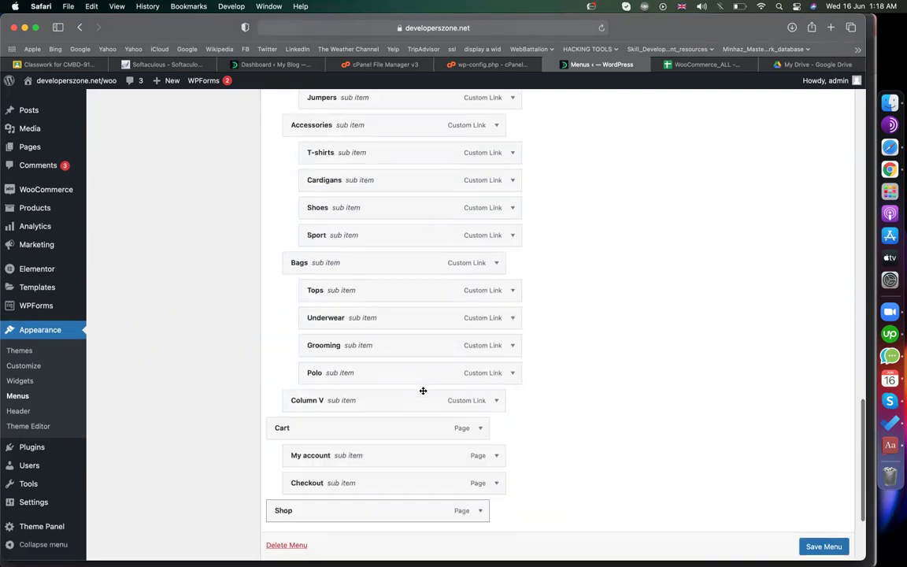
pyautogui.scroll(-4, 398, 382)
pyautogui.scroll(3, 366, 394)
pyautogui.moveTo(340, 484); pyautogui.dragTo(349, 196)
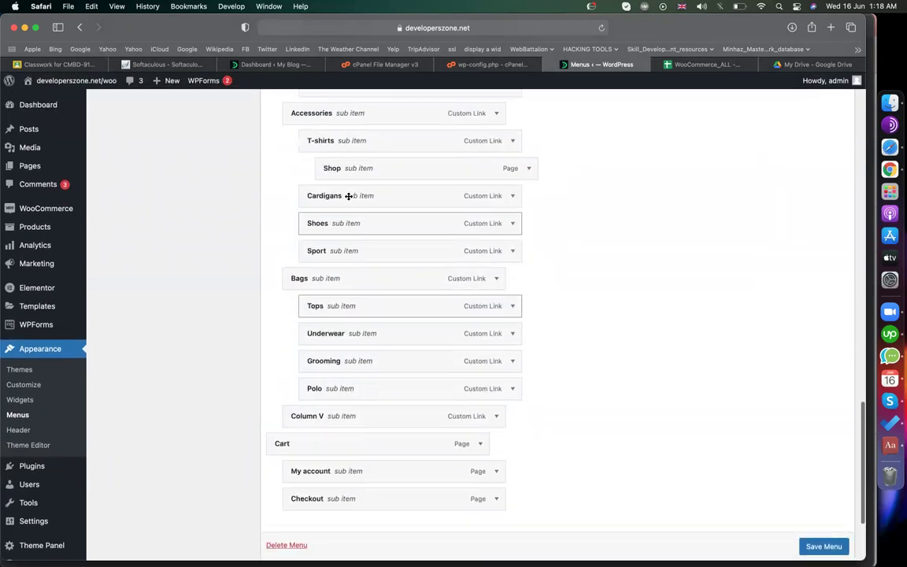
pyautogui.scroll(5, 378, 196)
pyautogui.moveTo(347, 393); pyautogui.dragTo(303, 219)
pyautogui.scroll(7, 303, 219)
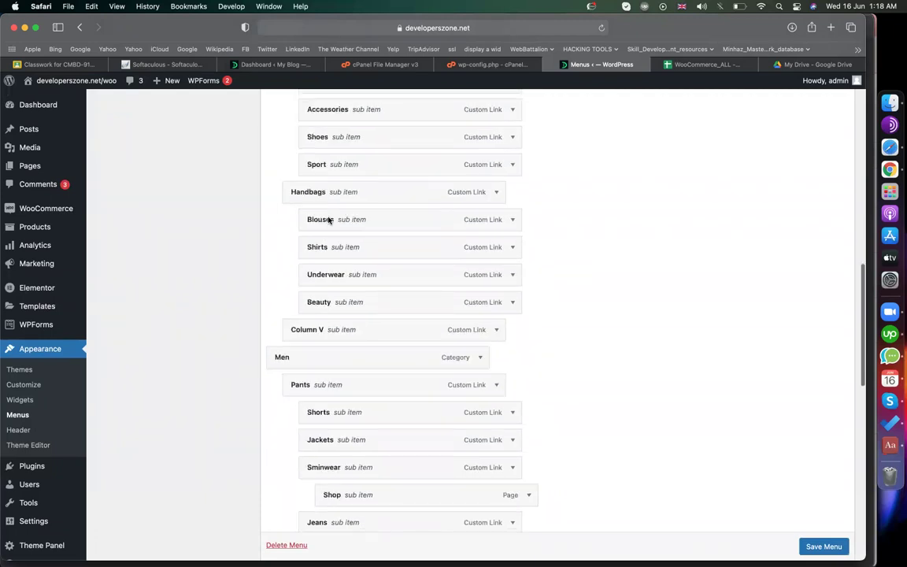
pyautogui.scroll(-1, 307, 223)
pyautogui.moveTo(335, 399); pyautogui.dragTo(336, 204)
pyautogui.scroll(4, 335, 207)
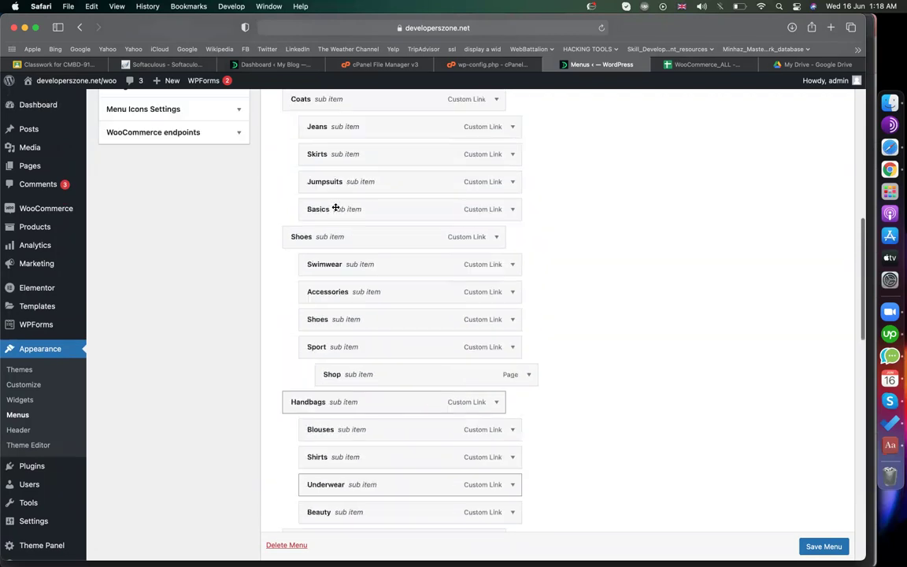
pyautogui.scroll(2, 330, 421)
pyautogui.moveTo(329, 423); pyautogui.dragTo(347, 143)
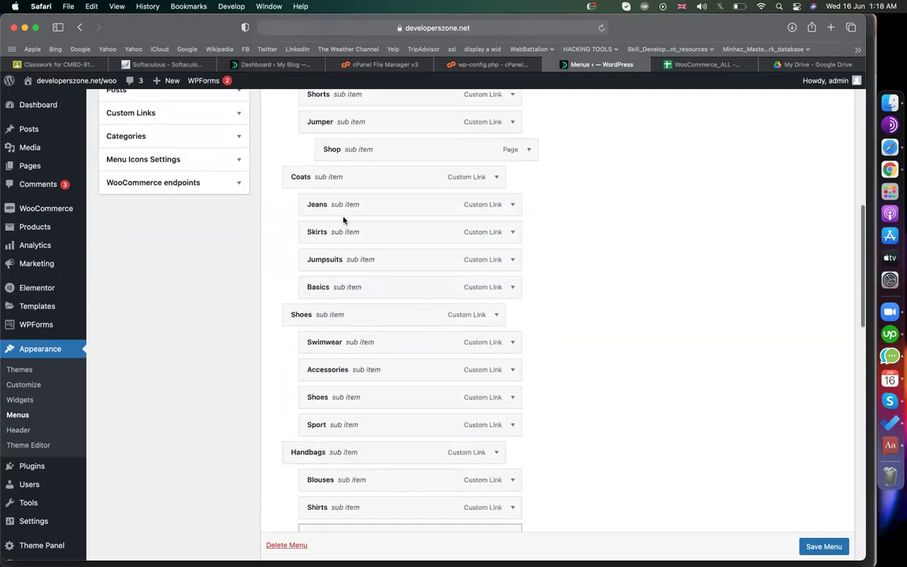
pyautogui.scroll(6, 344, 220)
pyautogui.moveTo(348, 369); pyautogui.dragTo(368, 204)
pyautogui.scroll(-2, 808, 539)
pyautogui.click(810, 540)
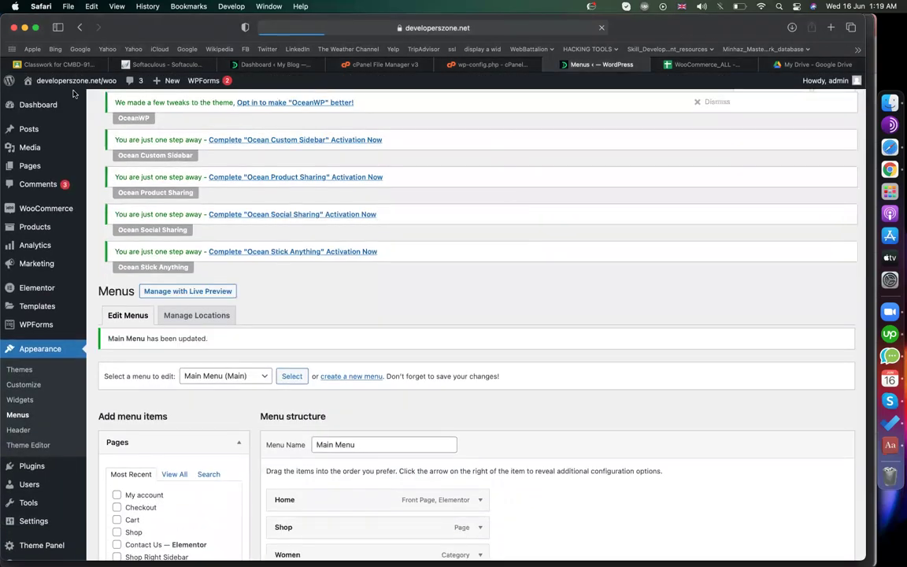
# - Open the site's front end in a new browser tab and switch to that tab
pyautogui.moveTo(87, 85)
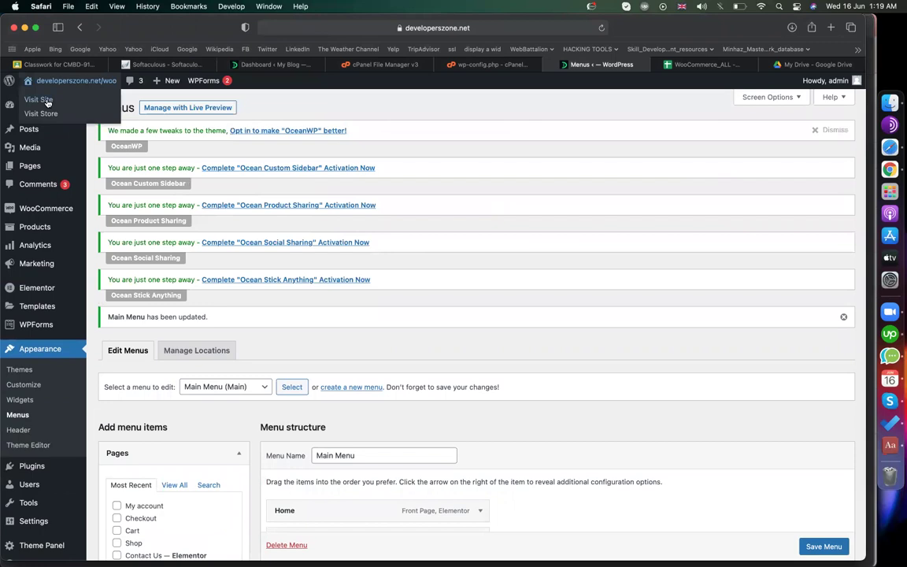
pyautogui.rightClick(47, 100)
pyautogui.click(75, 104)
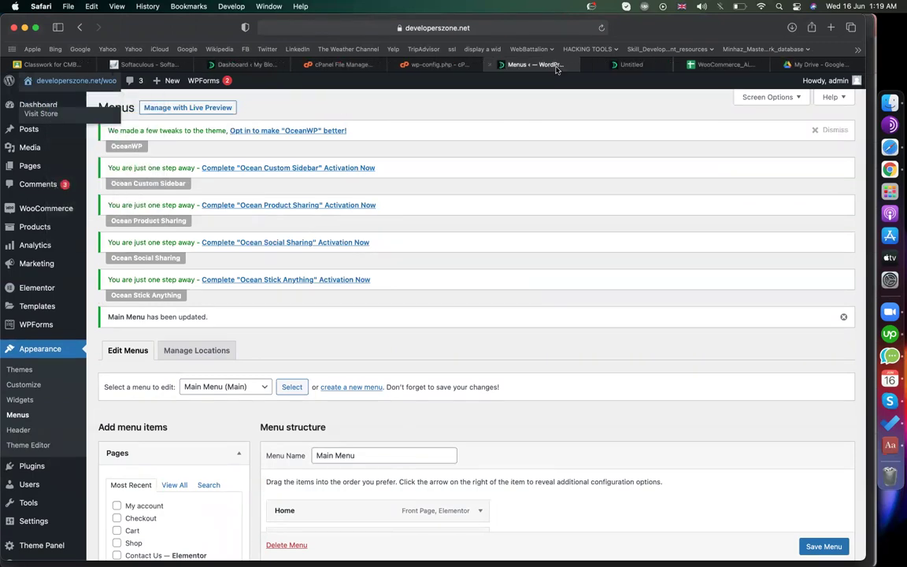
pyautogui.click(619, 69)
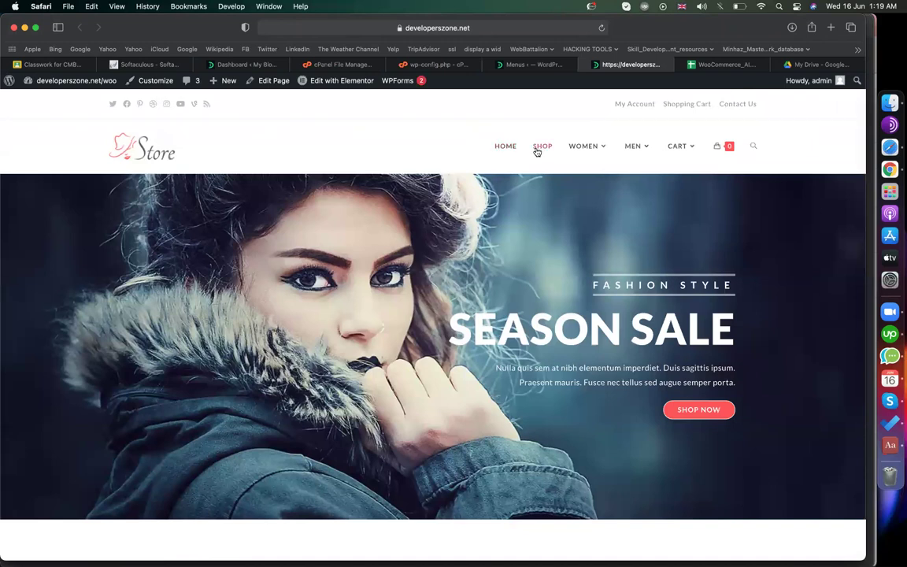
# - Check the updated navigation with the Cart submenu, and look over the home page down to the footer
pyautogui.moveTo(678, 150)
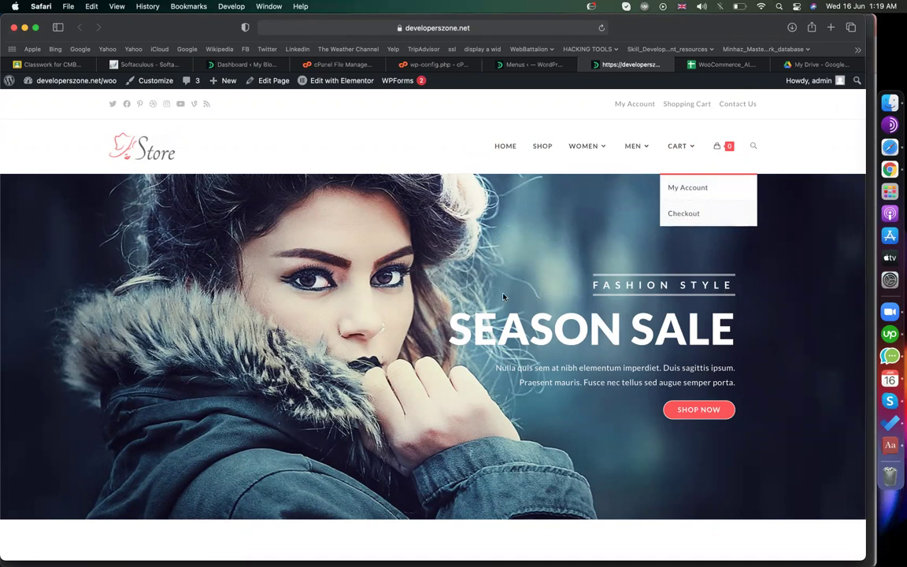
pyautogui.scroll(-20, 370, 362)
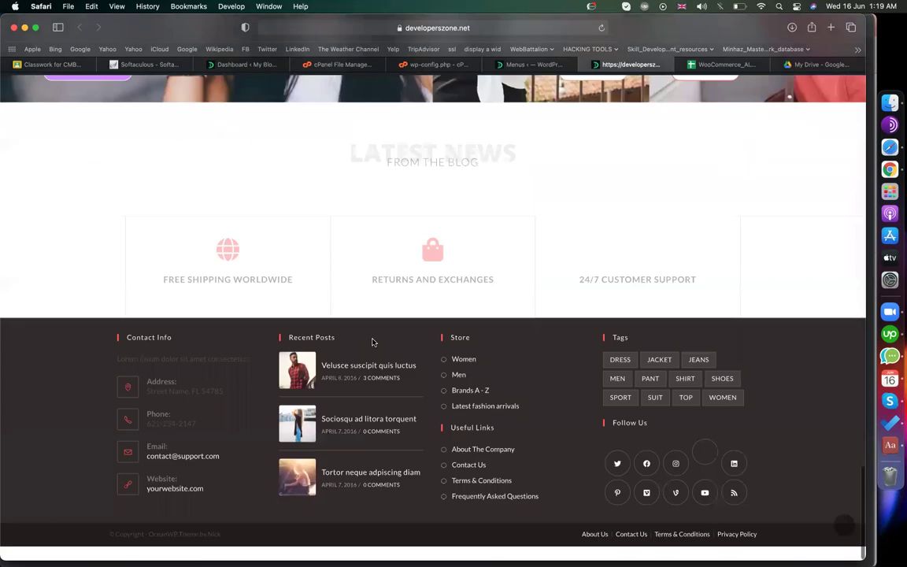
pyautogui.scroll(20, 372, 340)
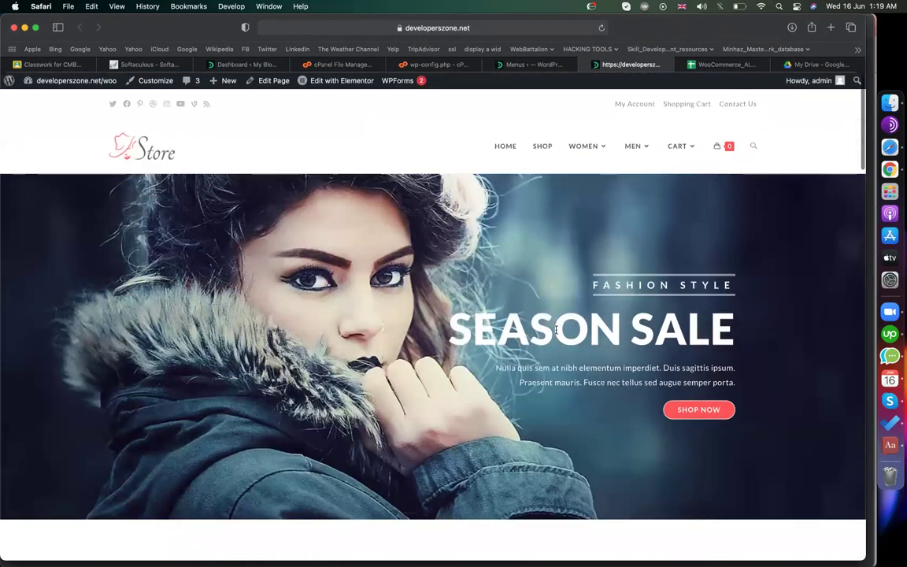